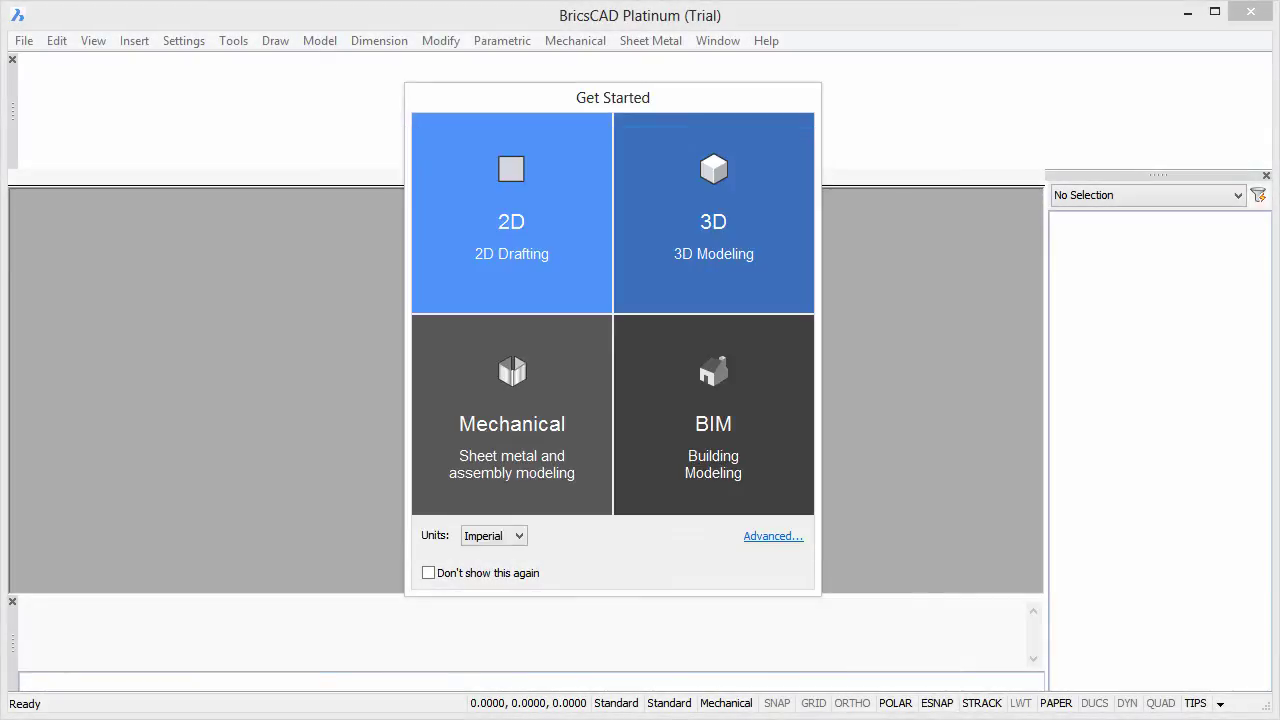
- Choose the Mechanical setup in the Get Started dialog
left_click(538, 392)
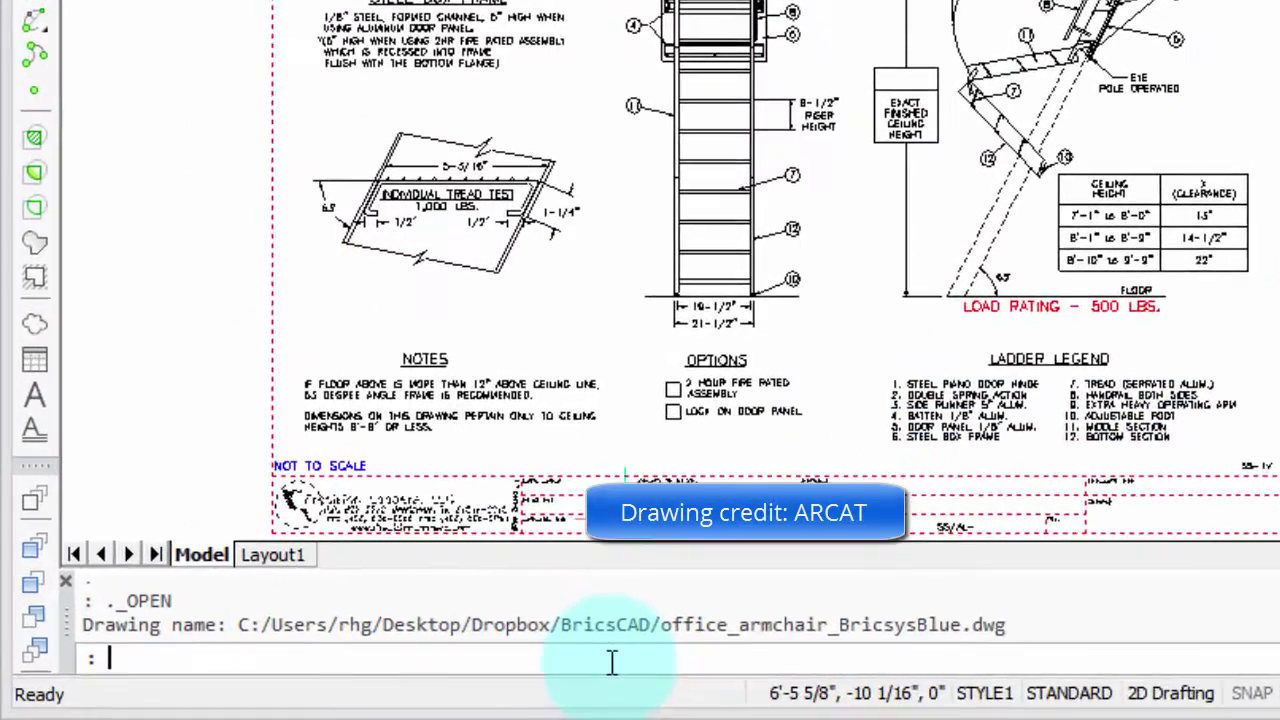
- Open Drawing Explorer with VIEW and show the stairway drawing's empty Views list
type("VIEW")
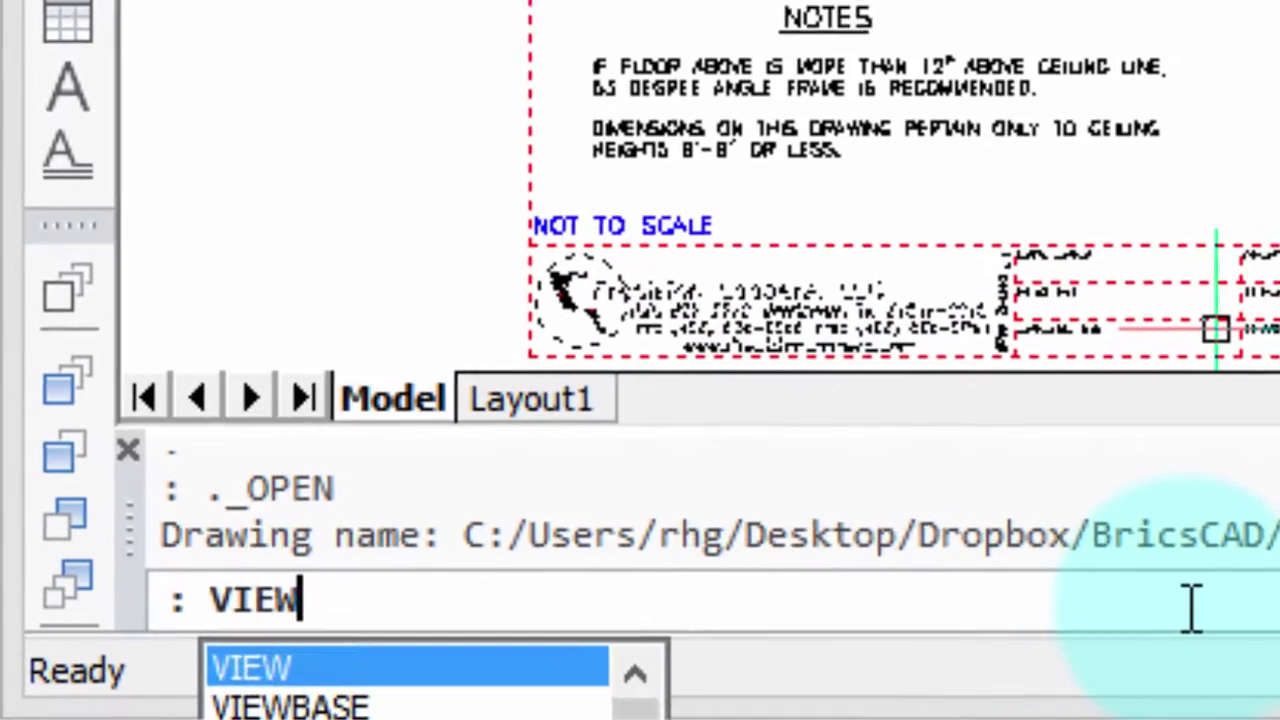
key("Return")
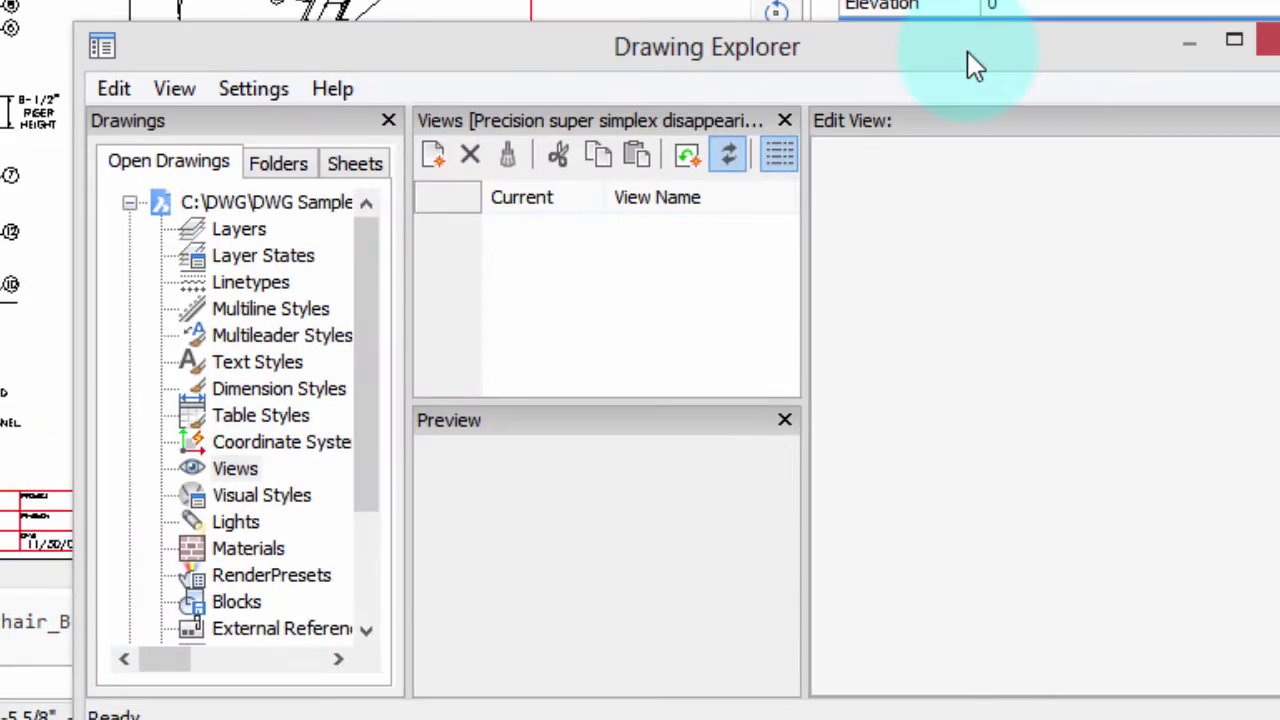
left_click_drag(967, 51, 931, 48)
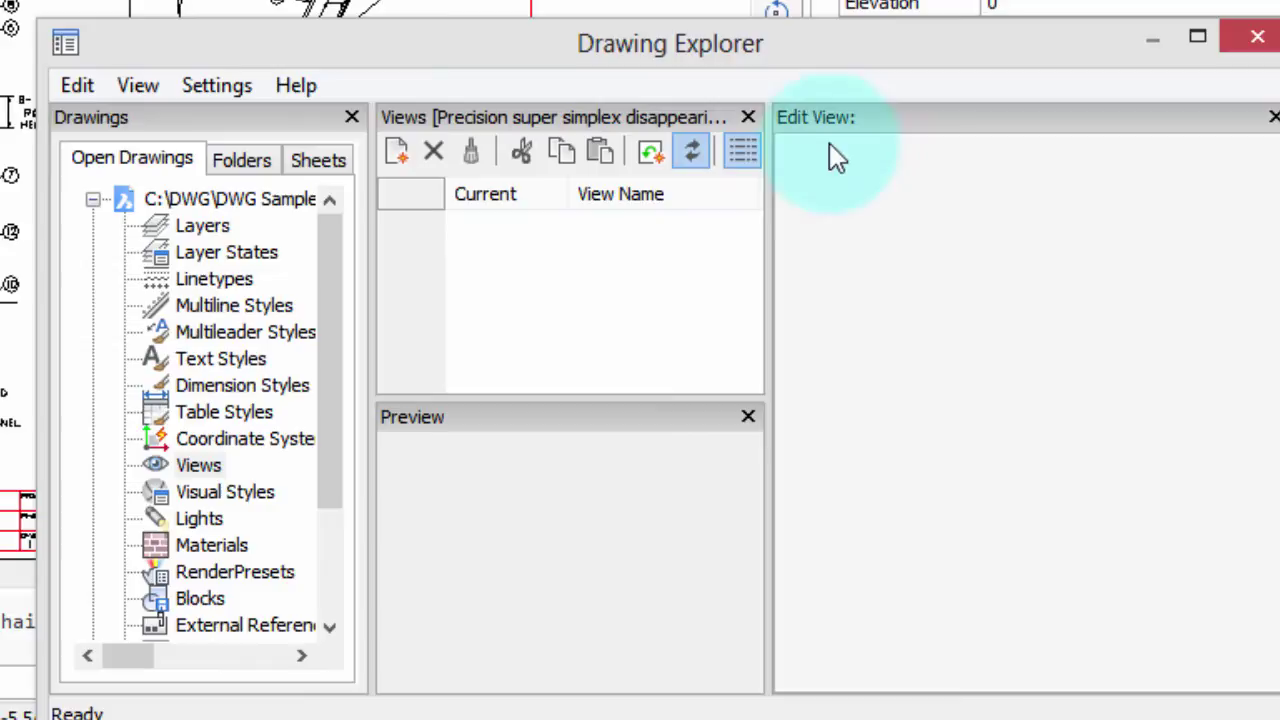
left_click(186, 470)
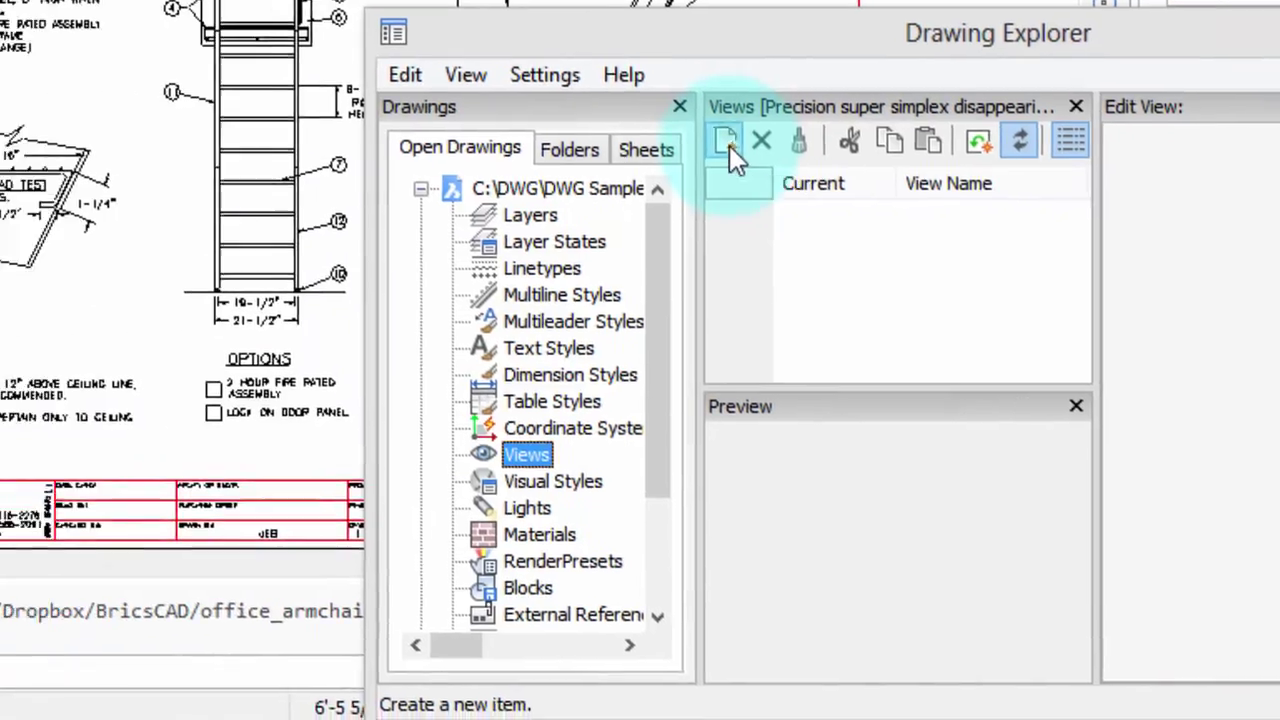
- Save the current full display as a new view and rename NewView1 to 'Everything'
left_click(398, 153)
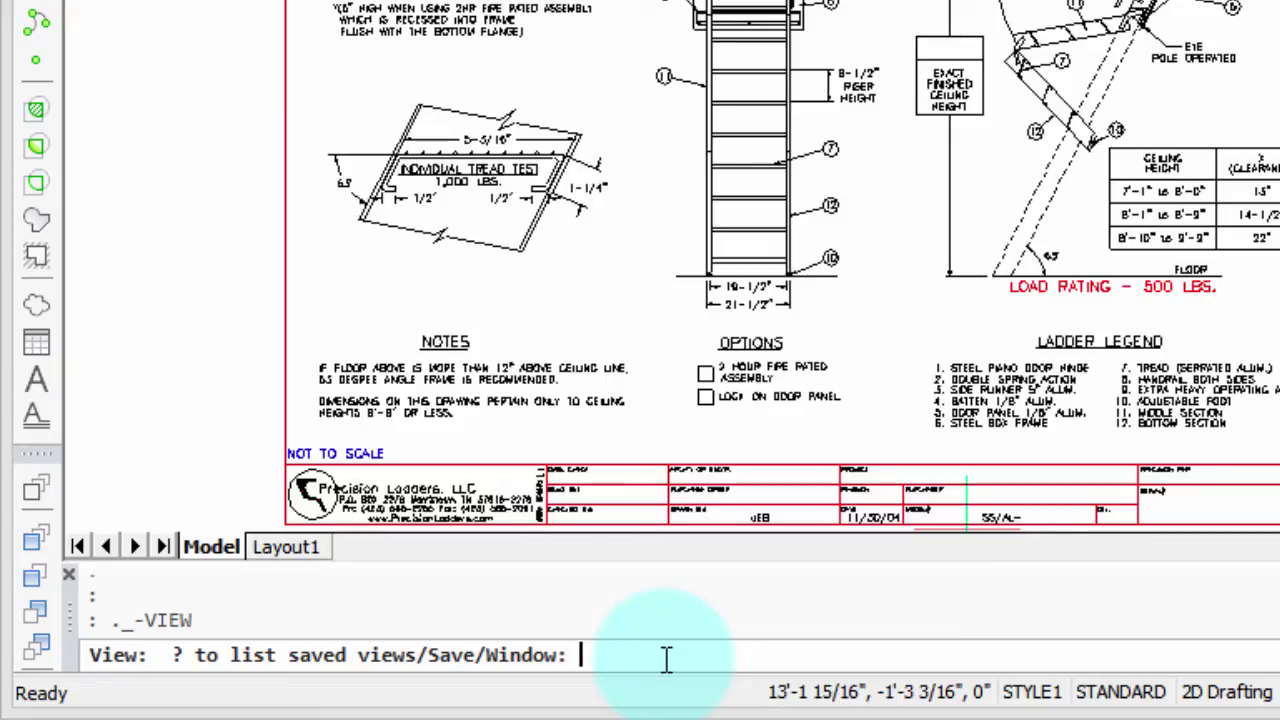
type("s")
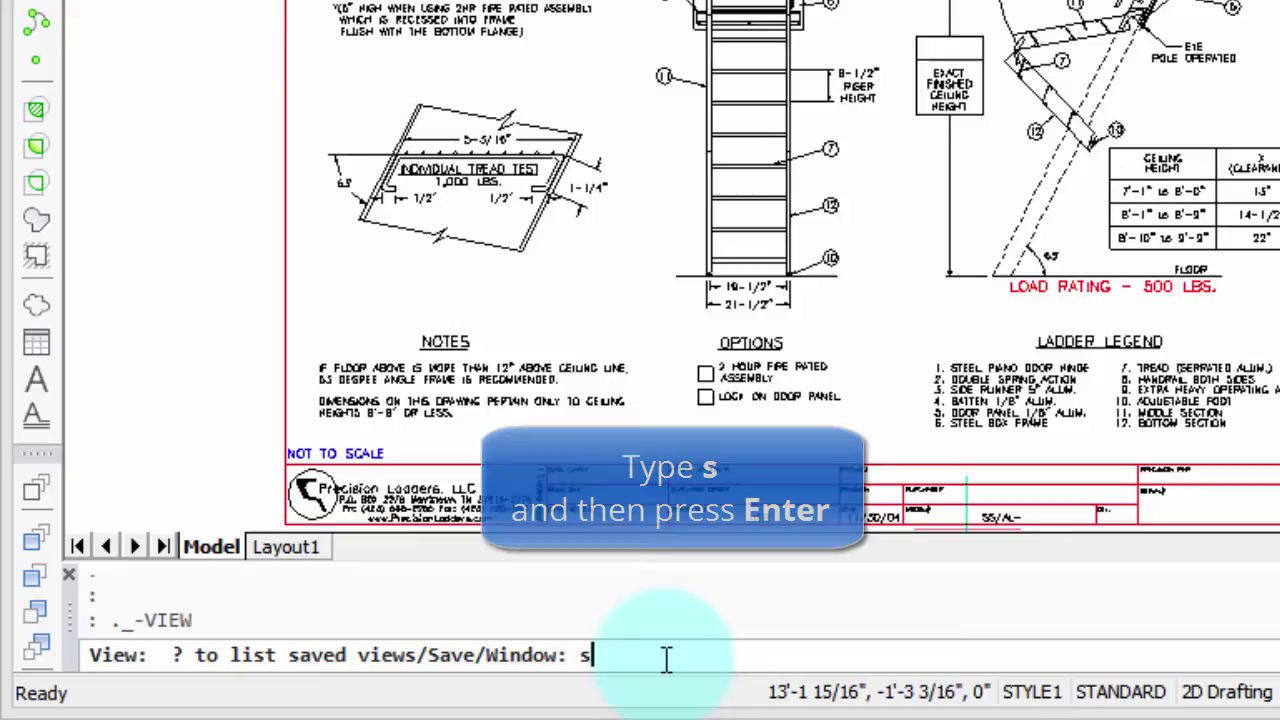
key("Return")
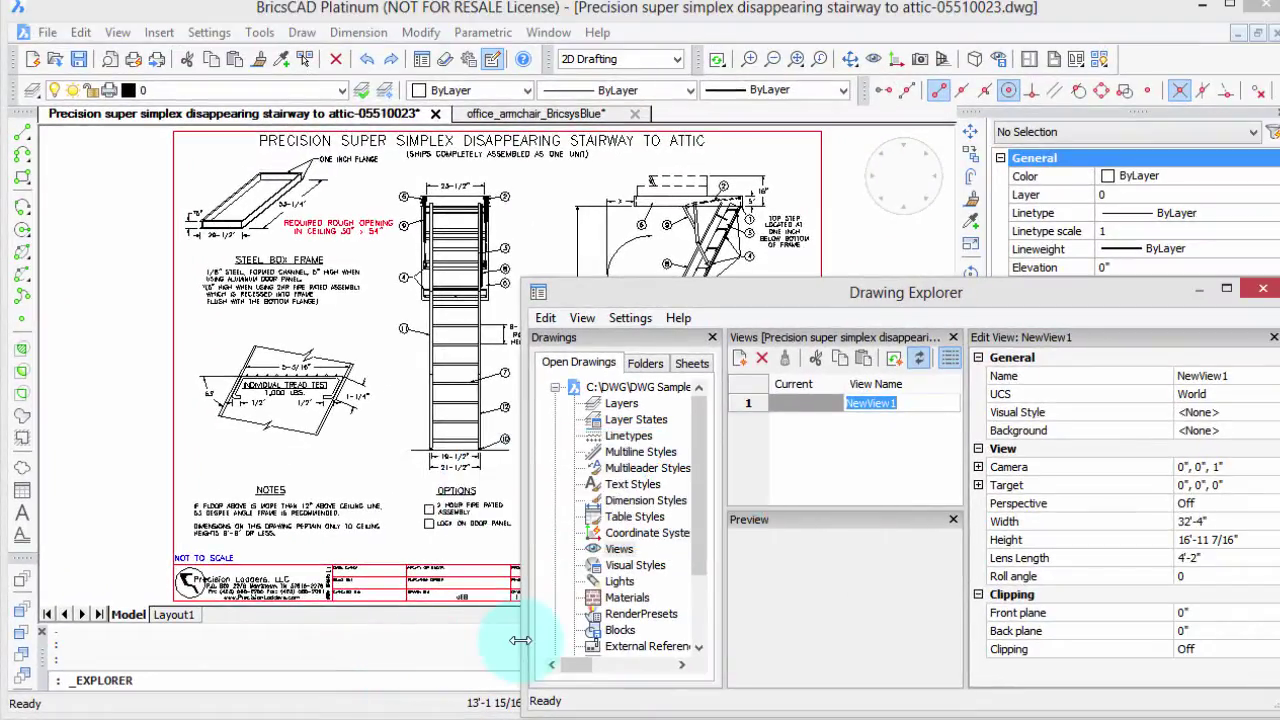
left_click(906, 404)
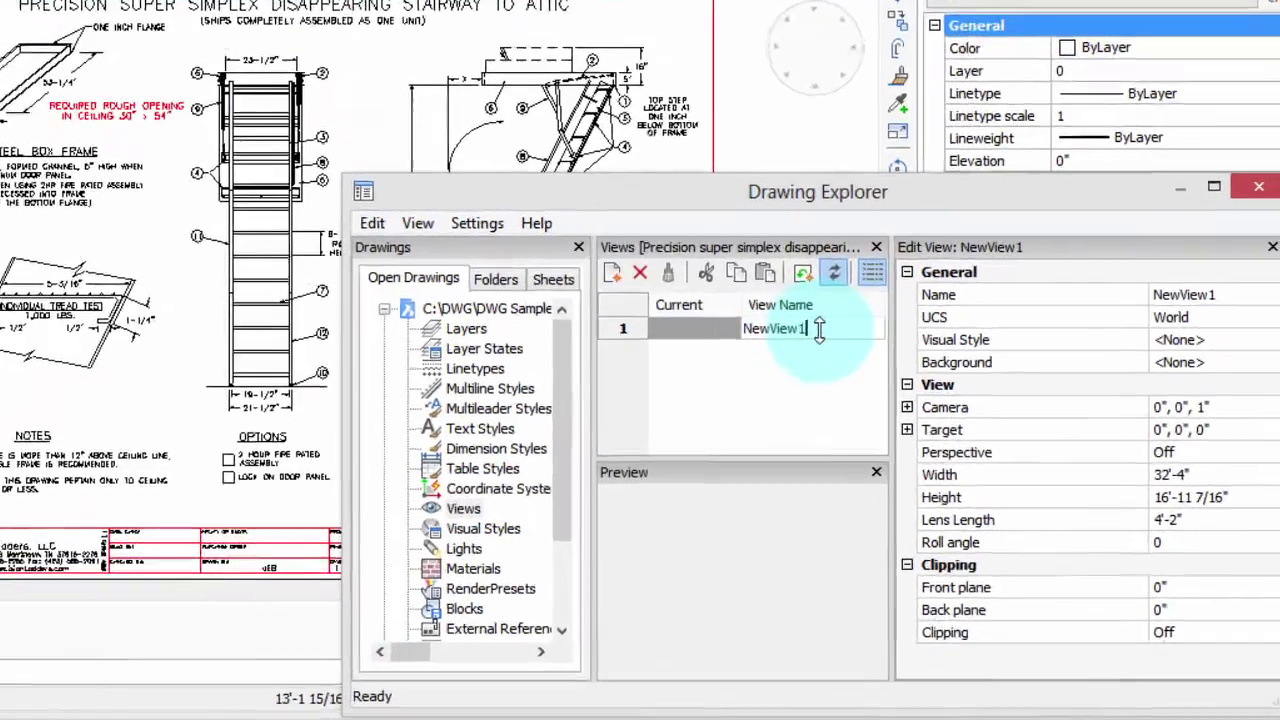
double_click(818, 330)
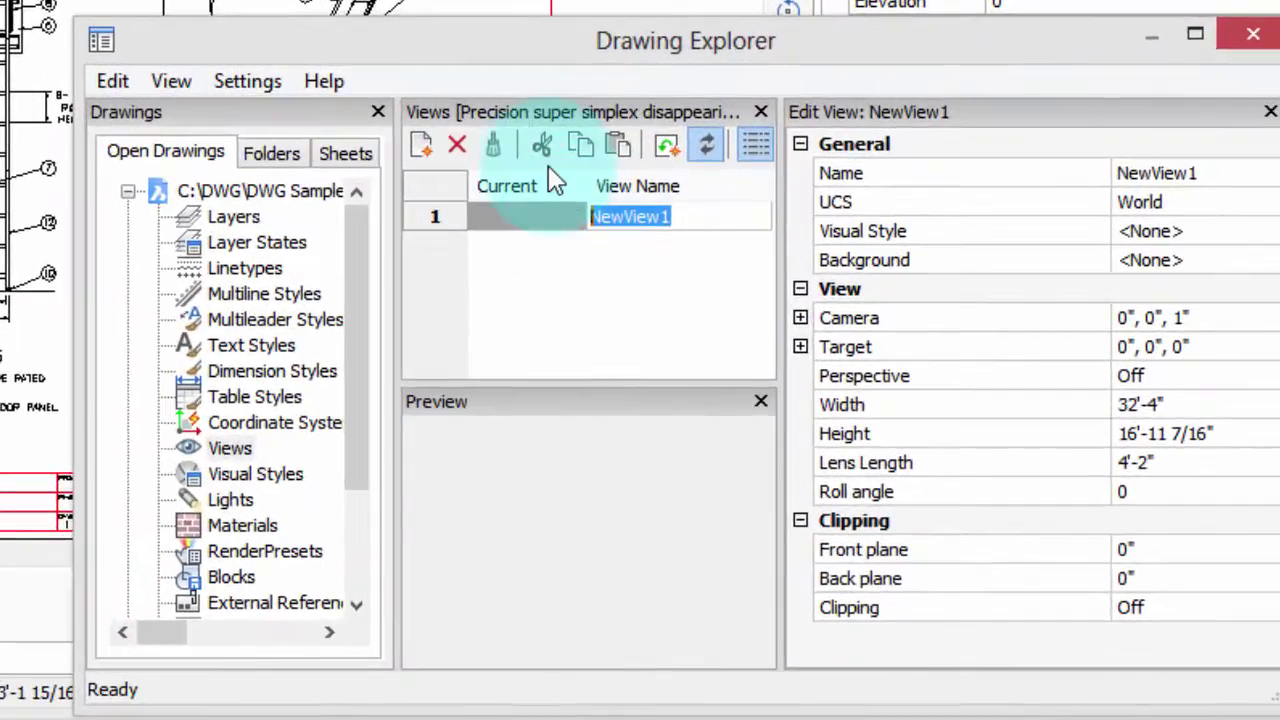
type("Everything")
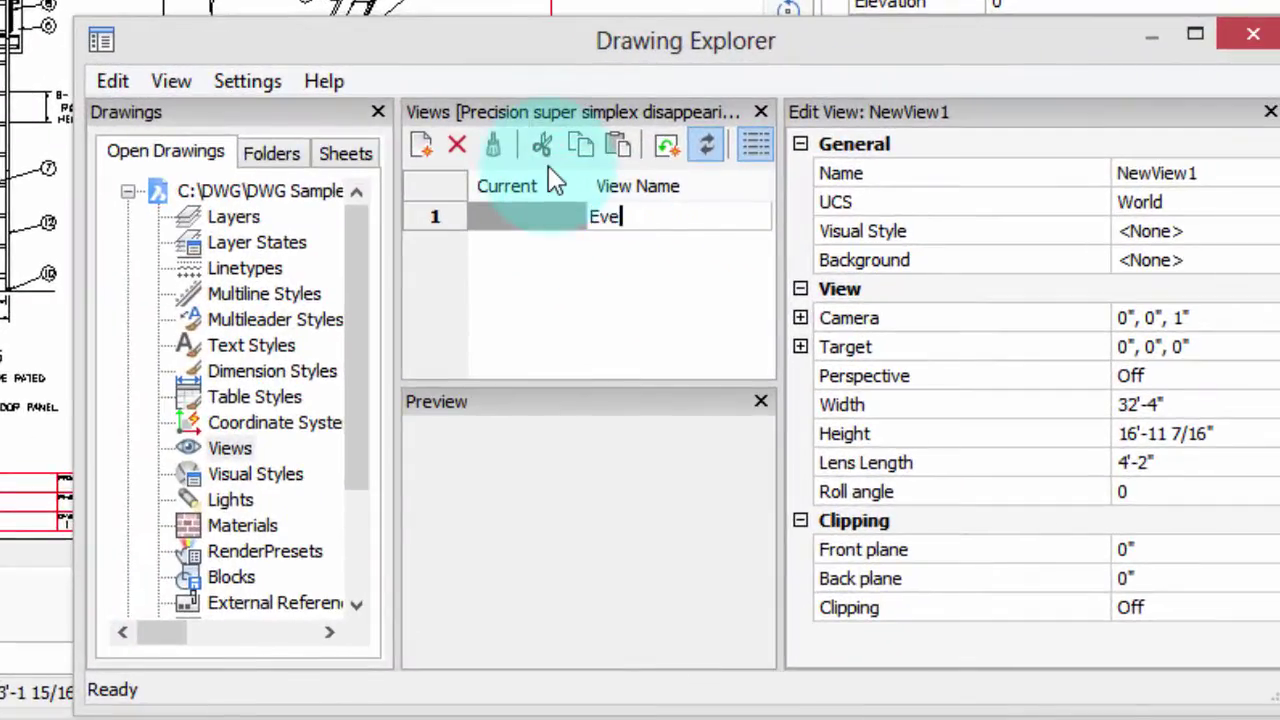
left_click(650, 45)
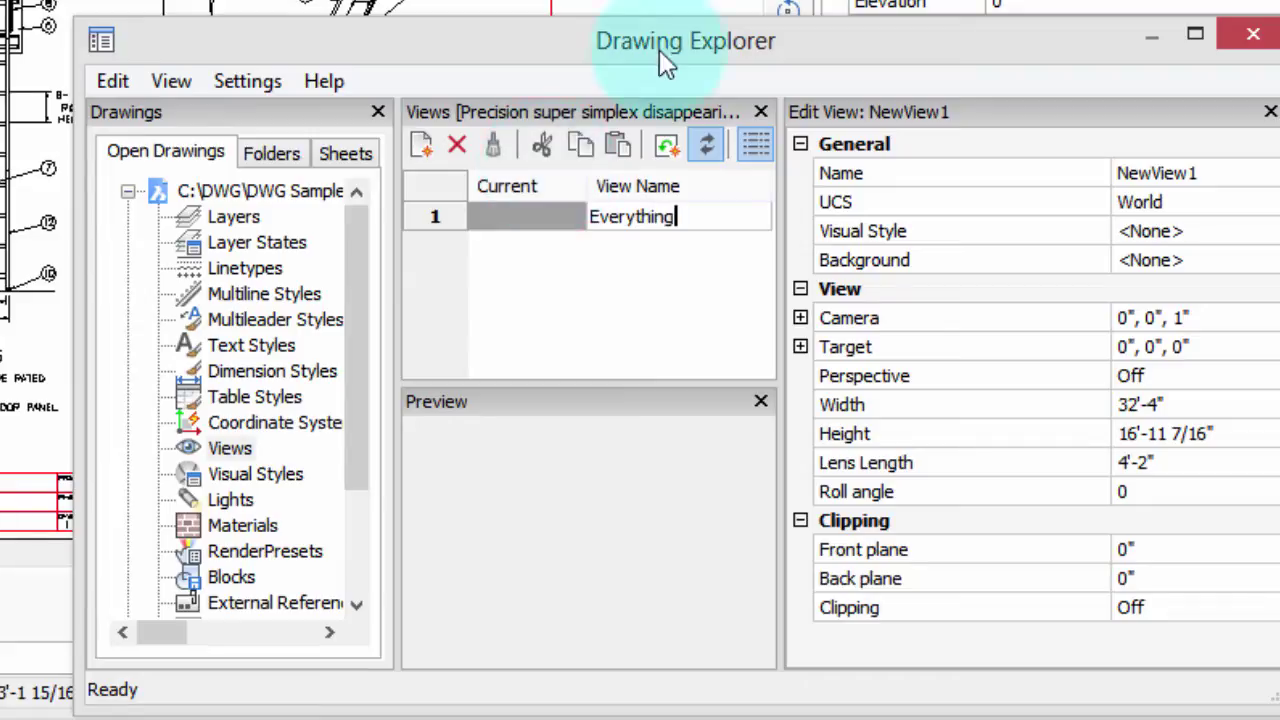
left_click(598, 270)
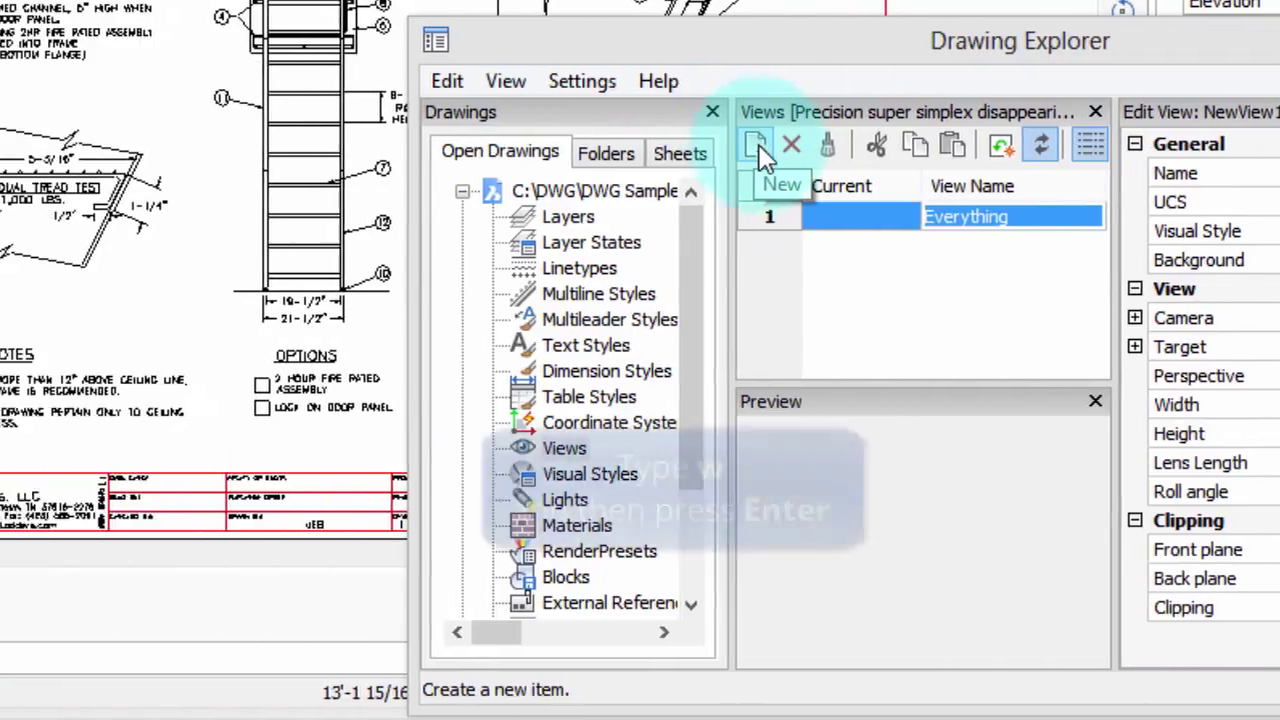
- Save a window view from above the stairway diagram to below the load rating, named 'Ladder'
left_click(421, 146)
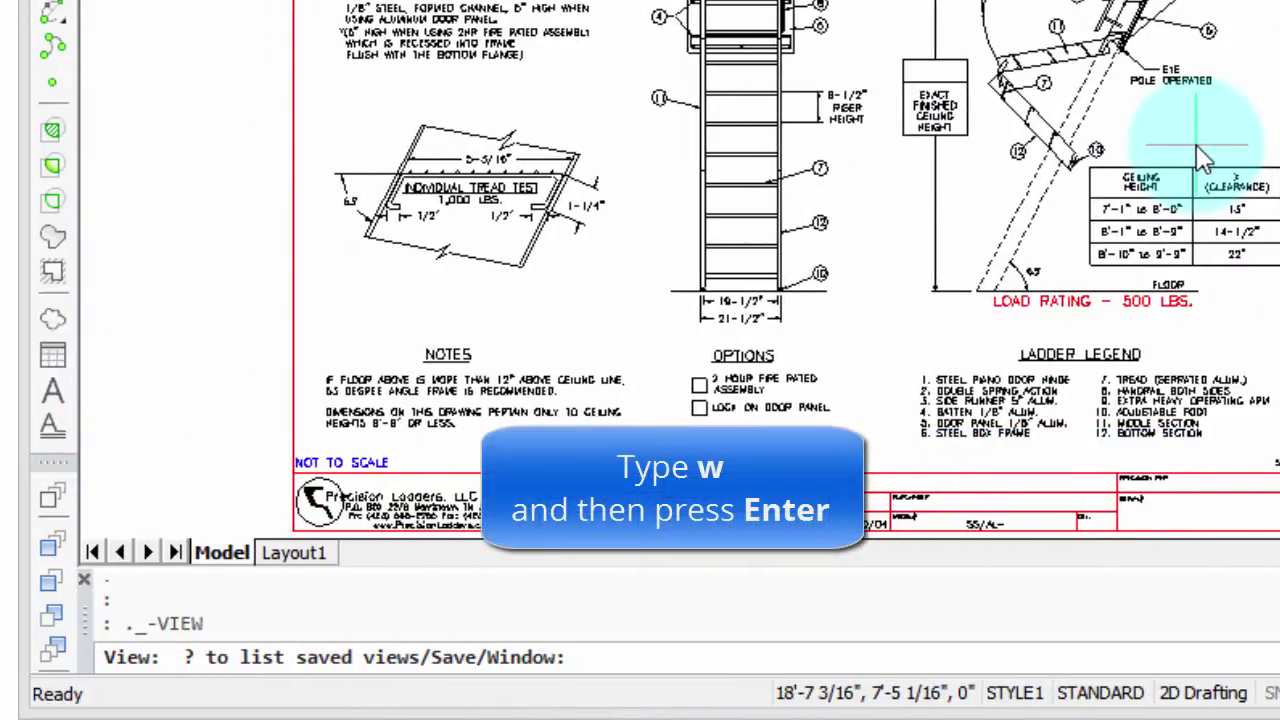
key("Return")
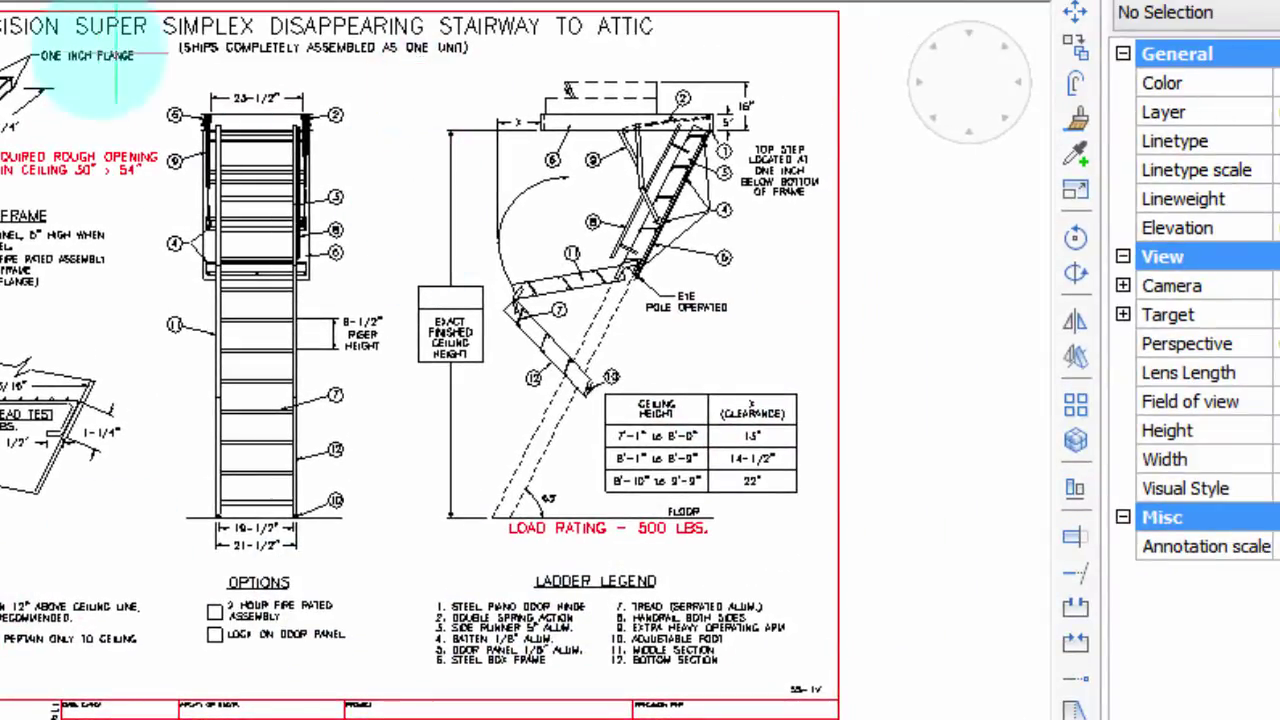
left_click(413, 73)
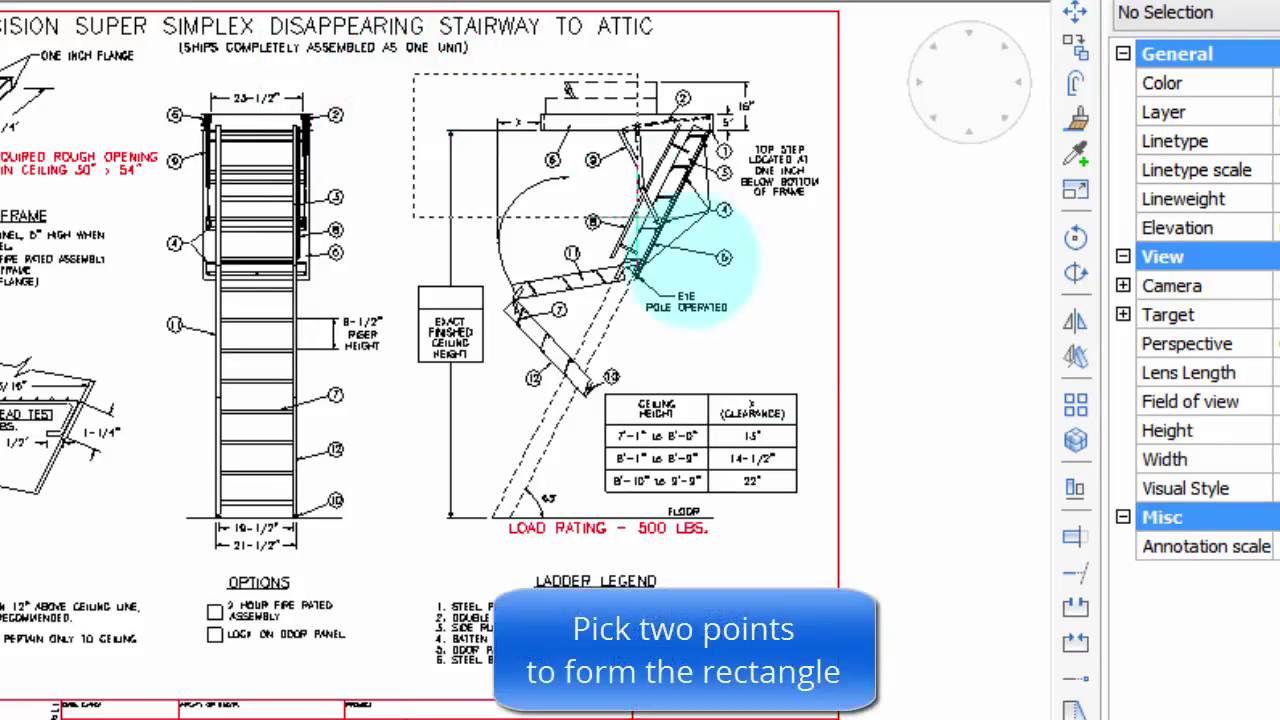
left_click(822, 547)
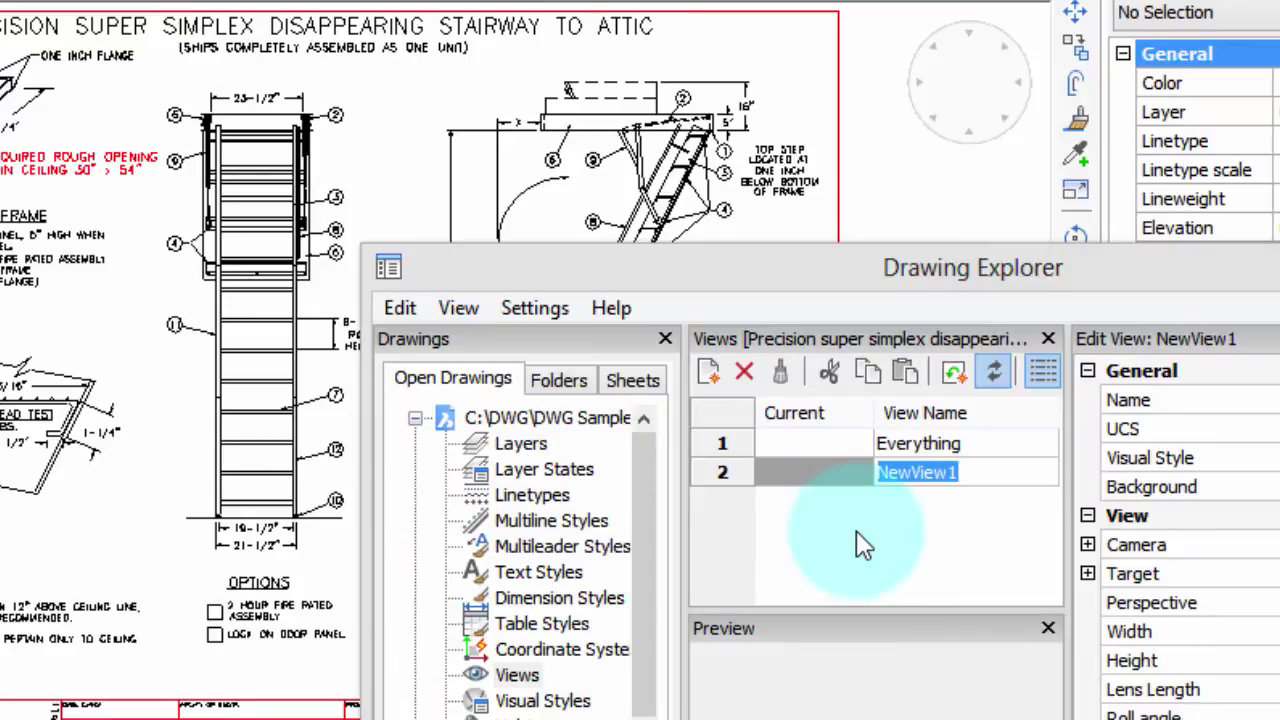
type("Ladder")
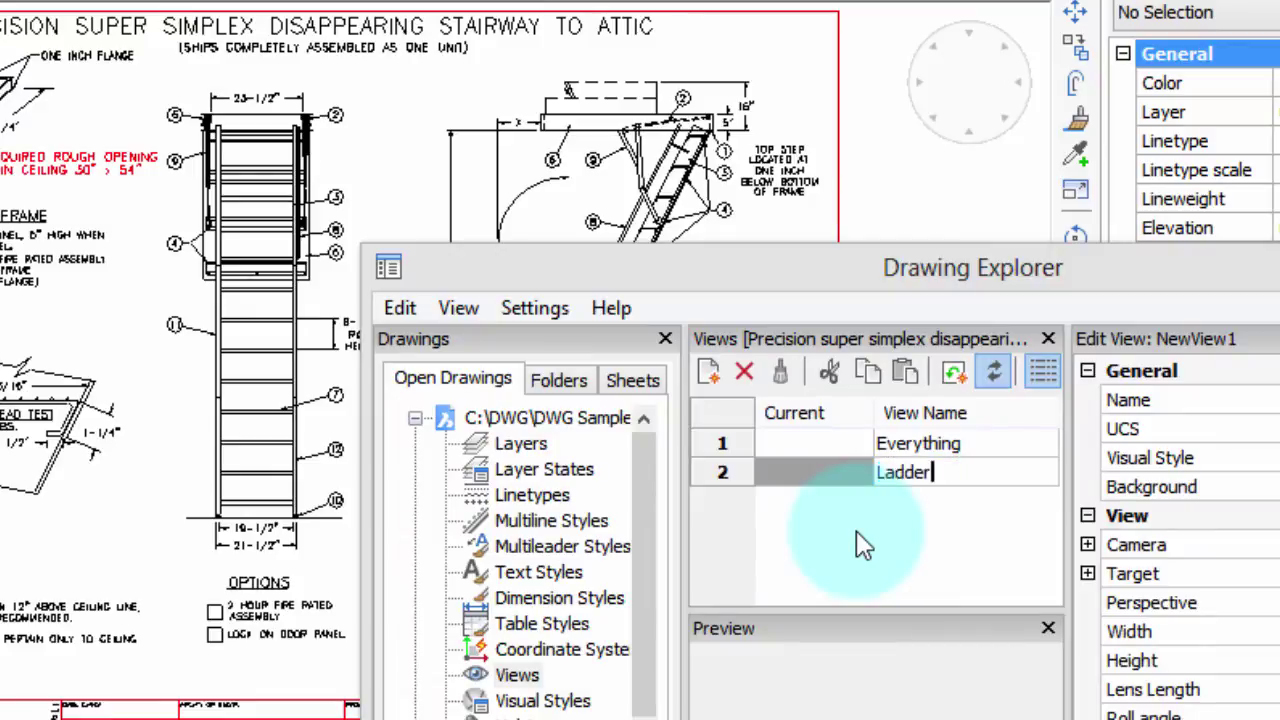
key("Return")
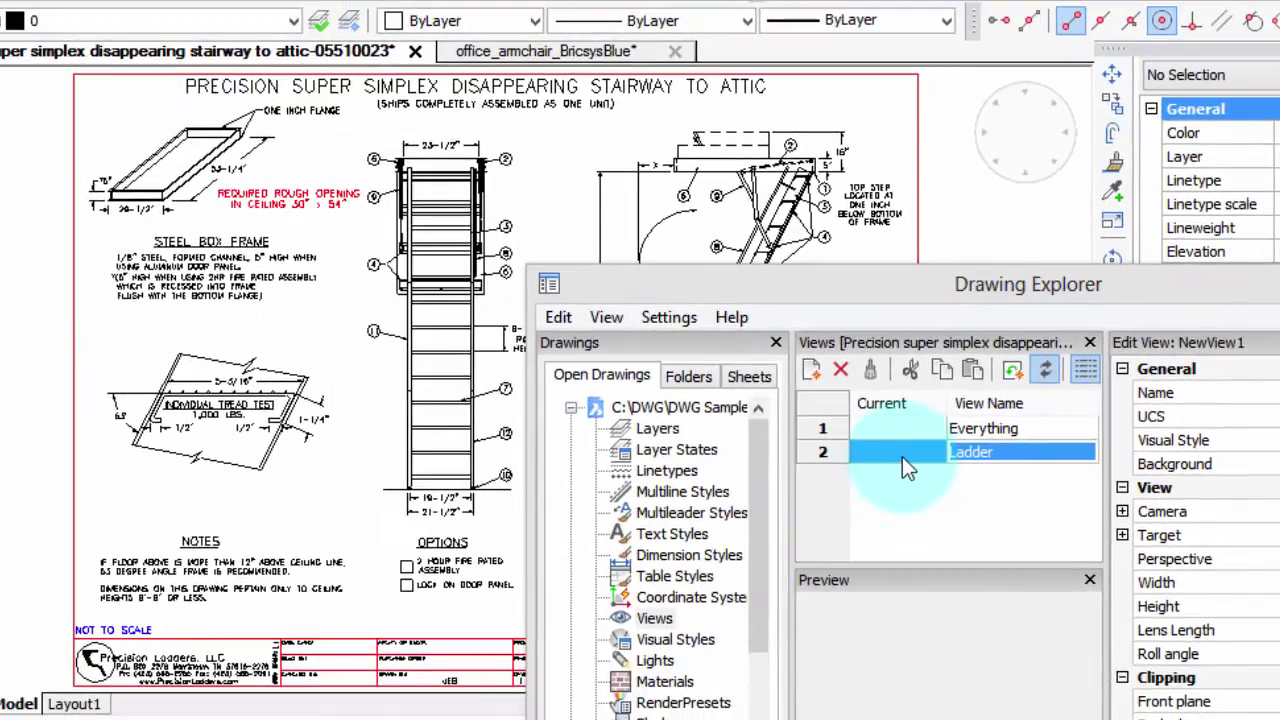
- Check the Ladder view, then make Everything the current view again
left_click(815, 472)
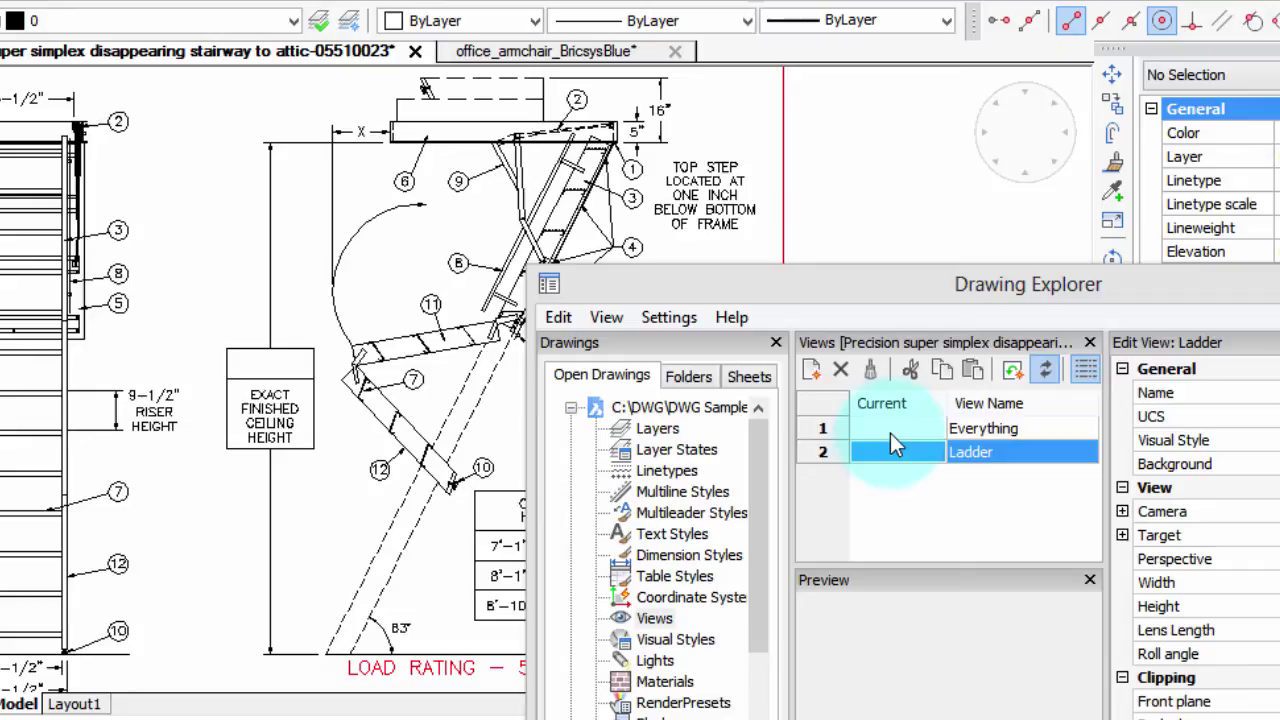
double_click(890, 433)
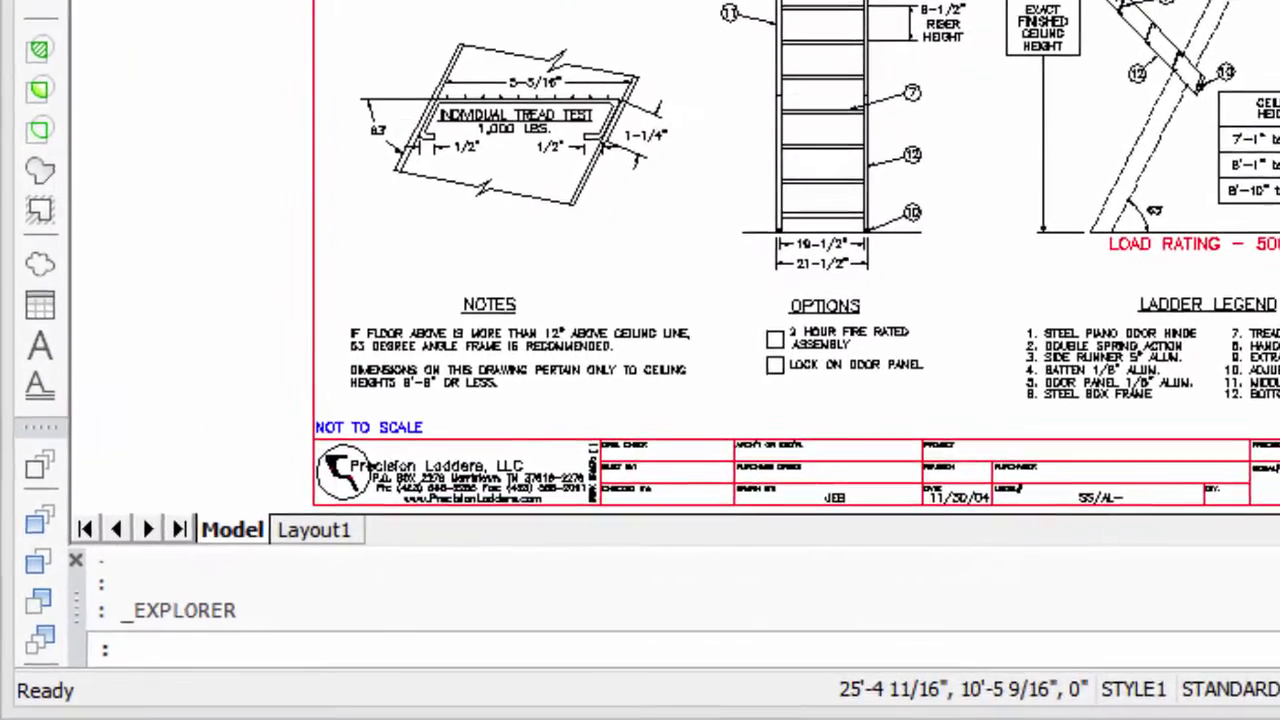
- Set up a print on the hp-LaserJet printer plotting only the Ladder view, centred on the page
type("print")
key("Return")
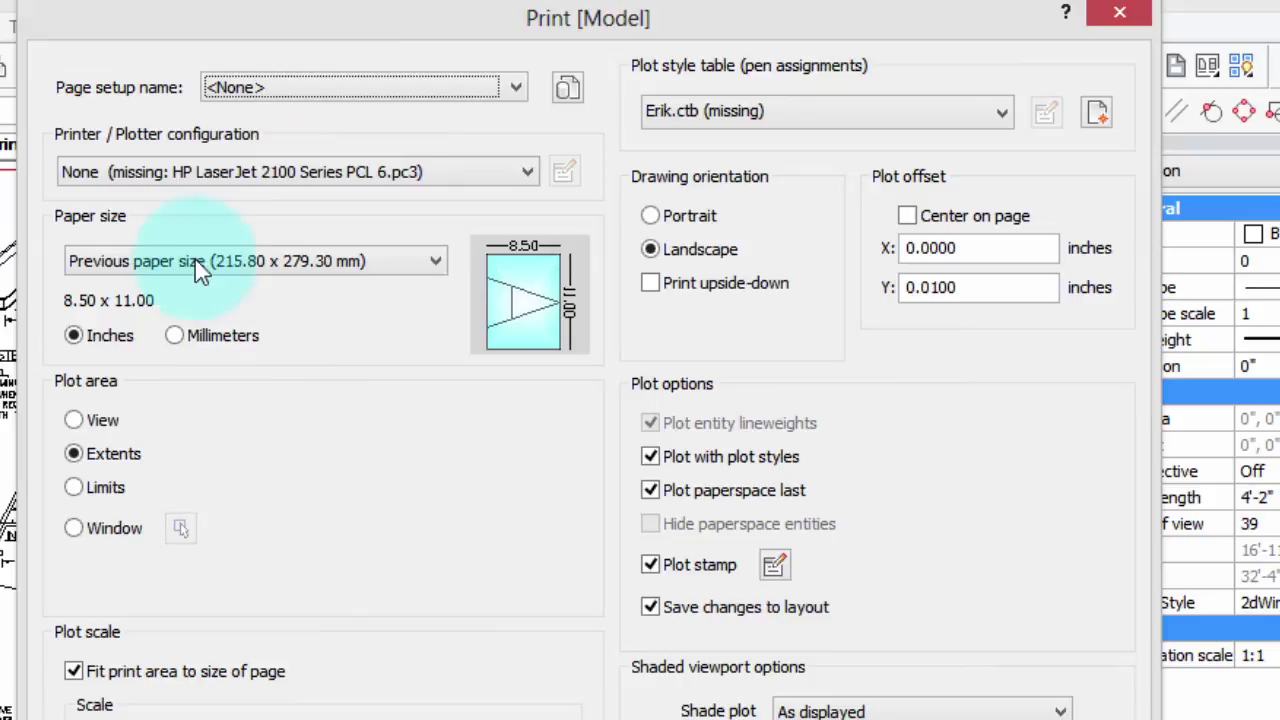
left_click(237, 174)
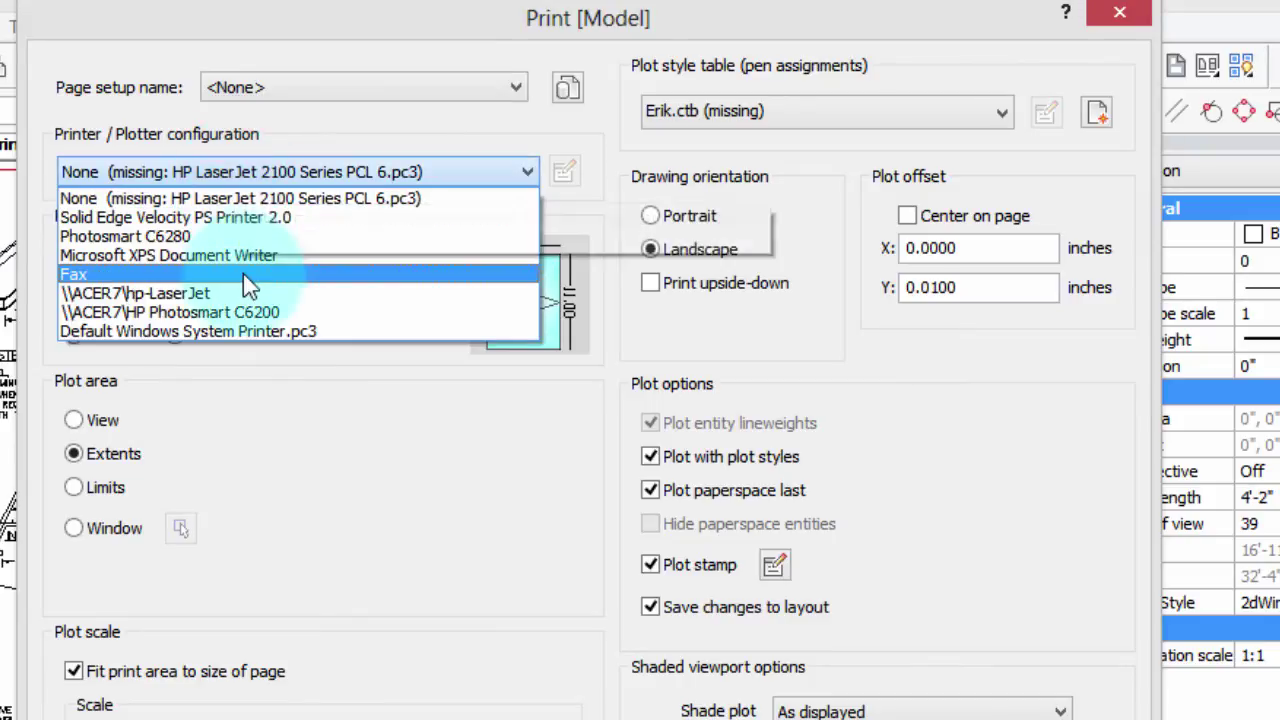
left_click(246, 294)
left_click(246, 294)
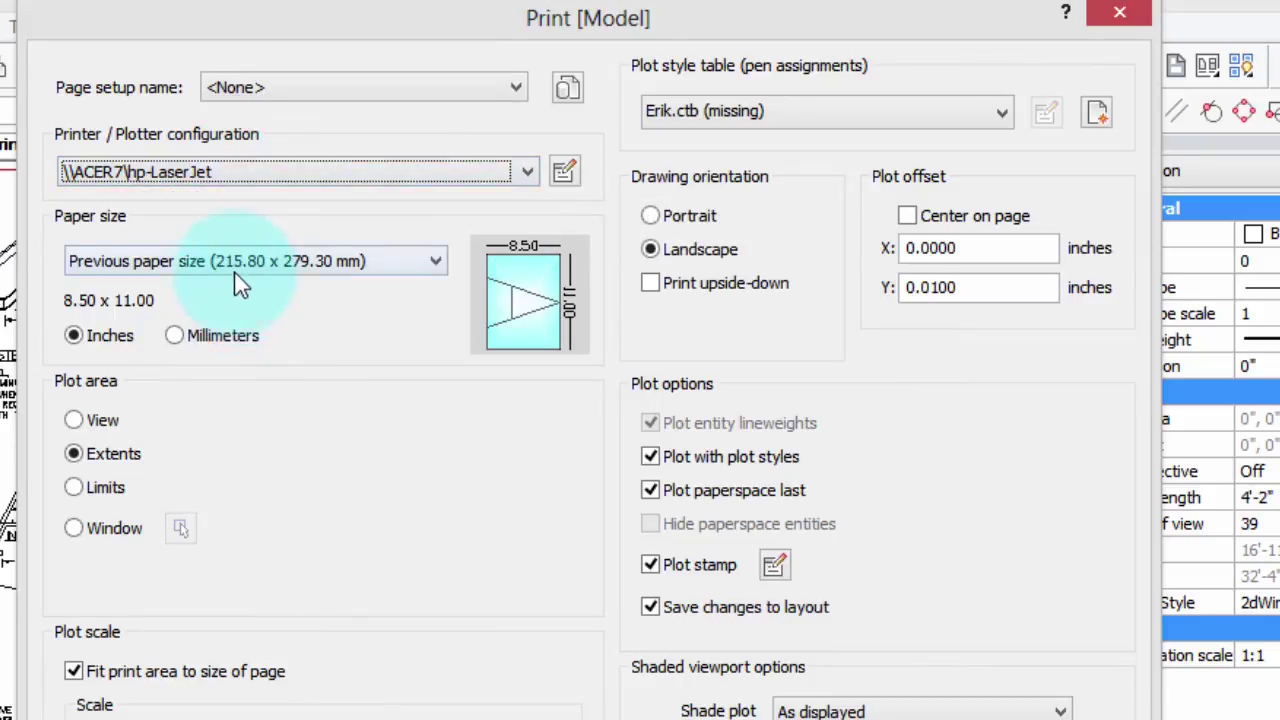
left_click(97, 421)
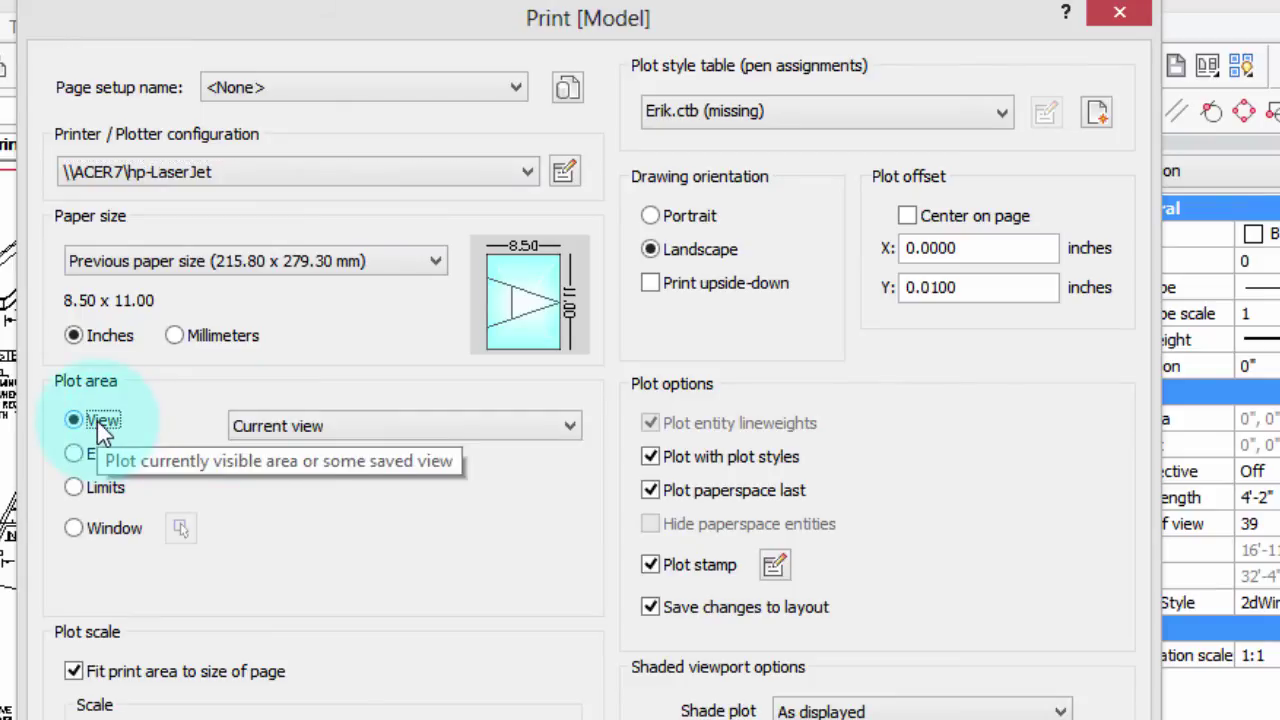
left_click(331, 427)
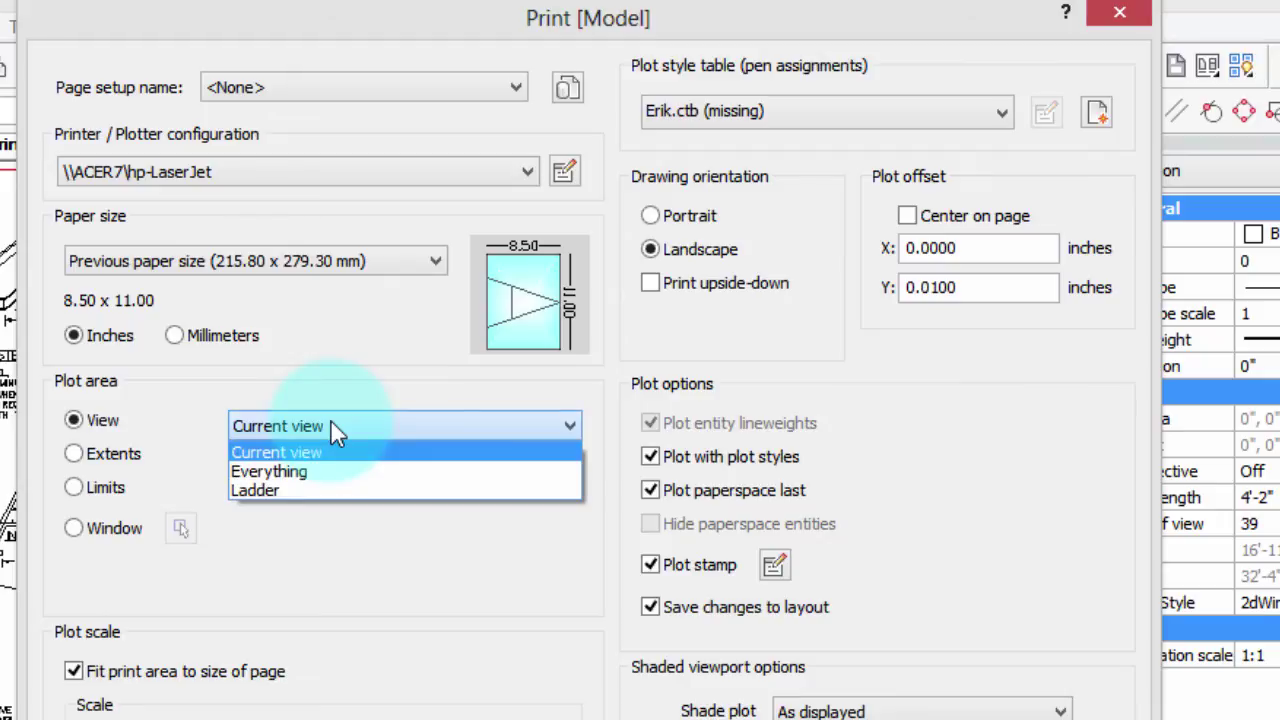
left_click(317, 490)
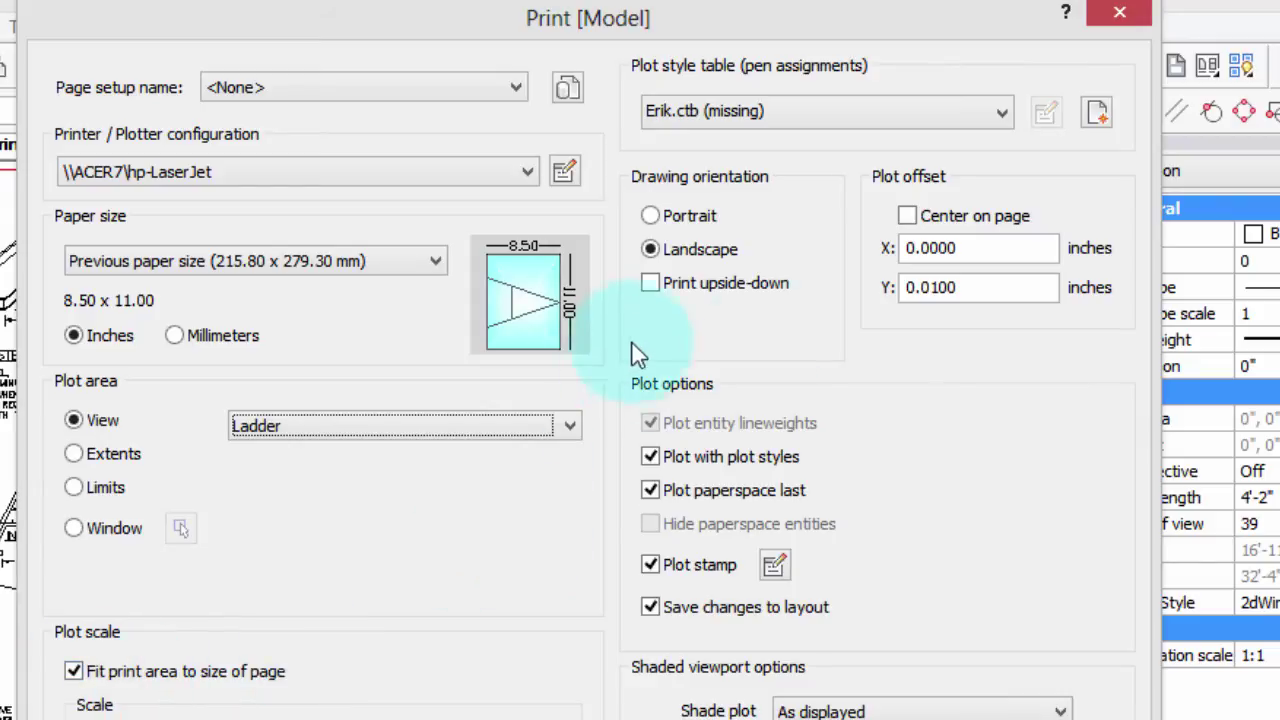
left_click(906, 216)
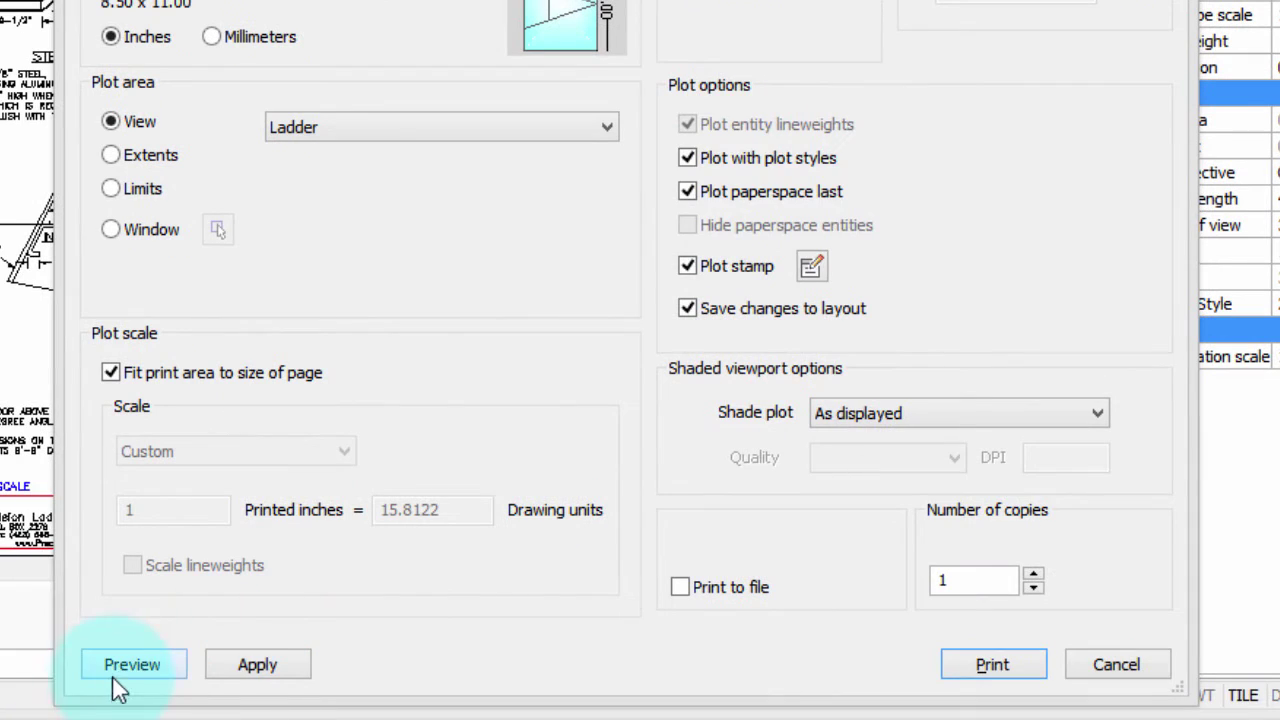
- Preview the Ladder printout in an enlarged preview window at 50% zoom
left_click(118, 671)
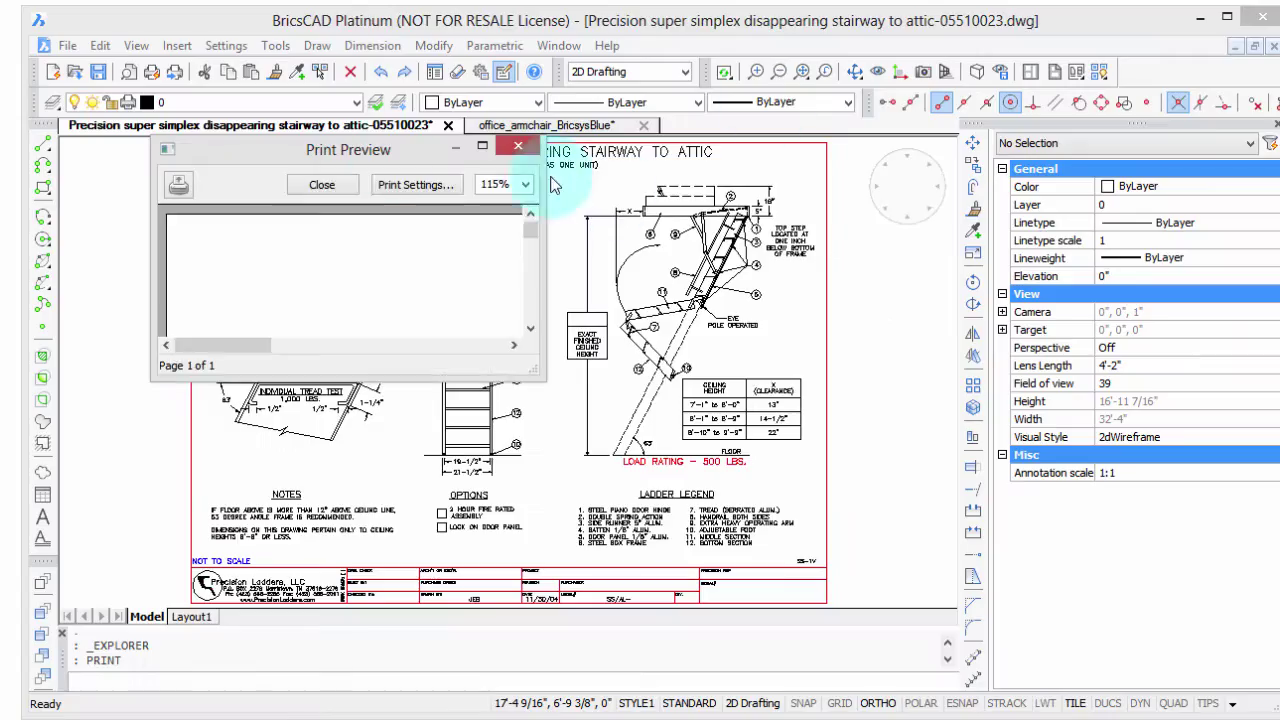
left_click_drag(490, 75, 266, 40)
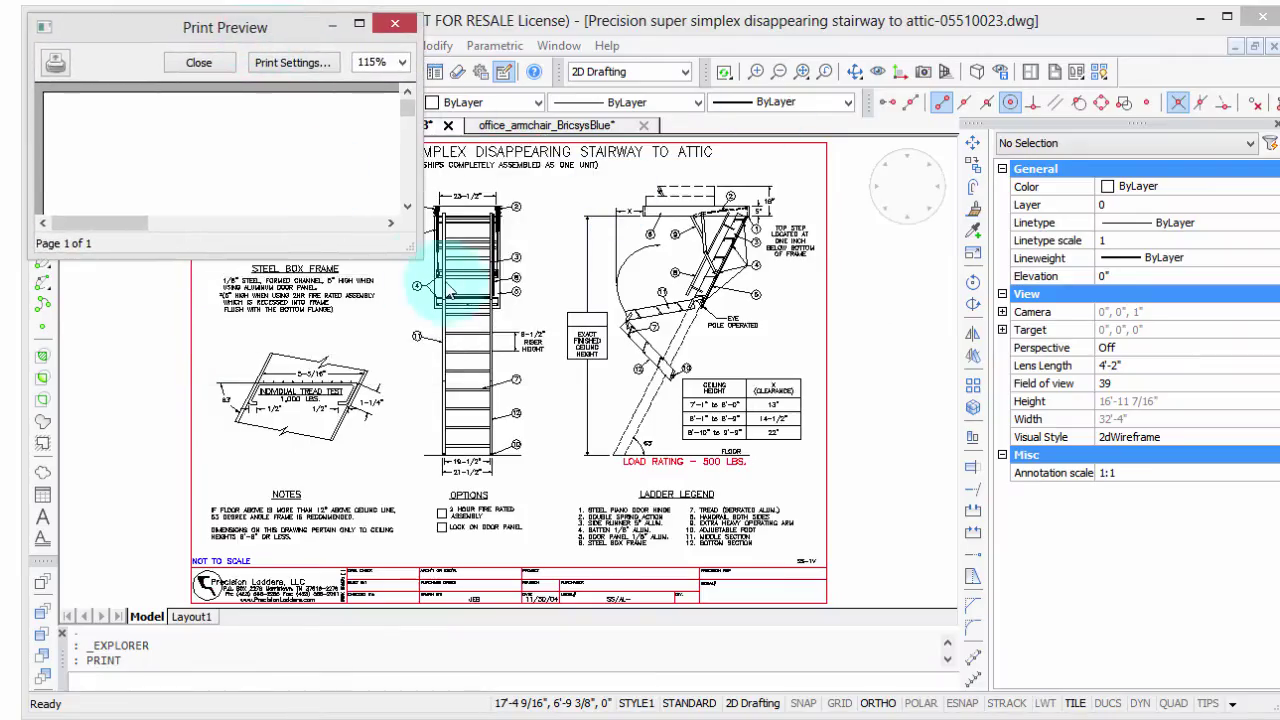
left_click_drag(420, 262, 1260, 700)
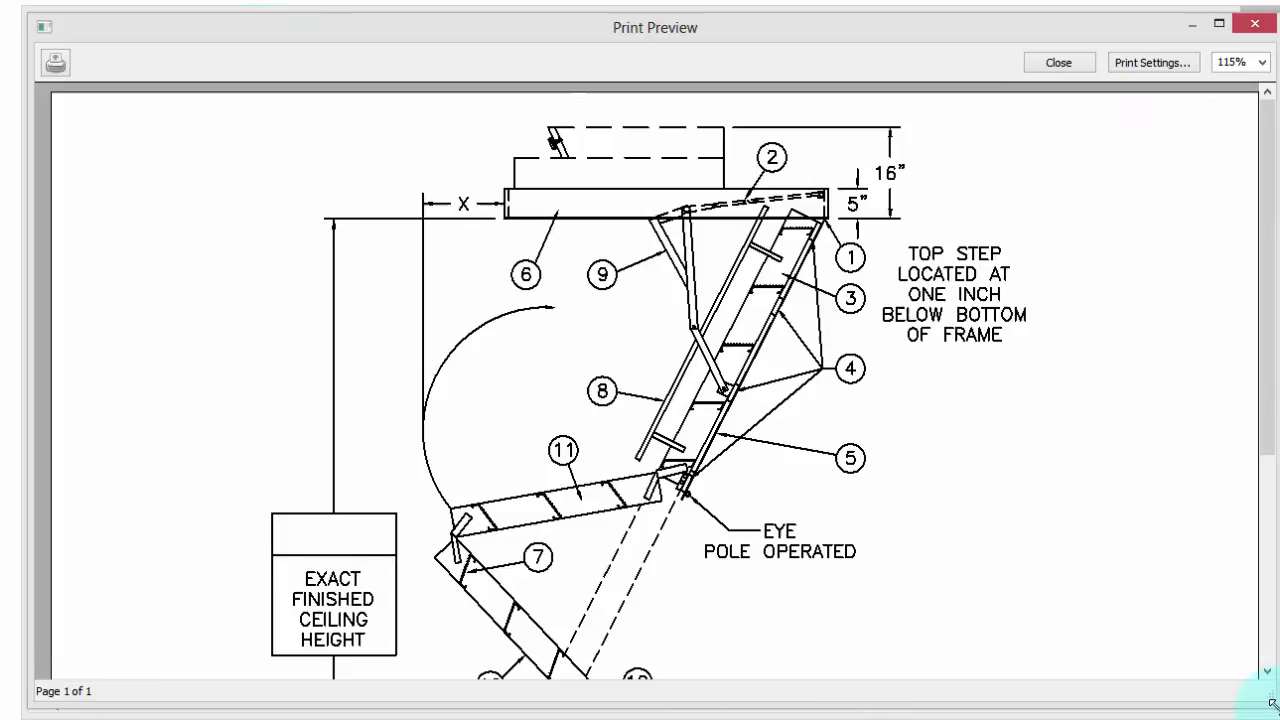
left_click(1262, 62)
left_click(1226, 106)
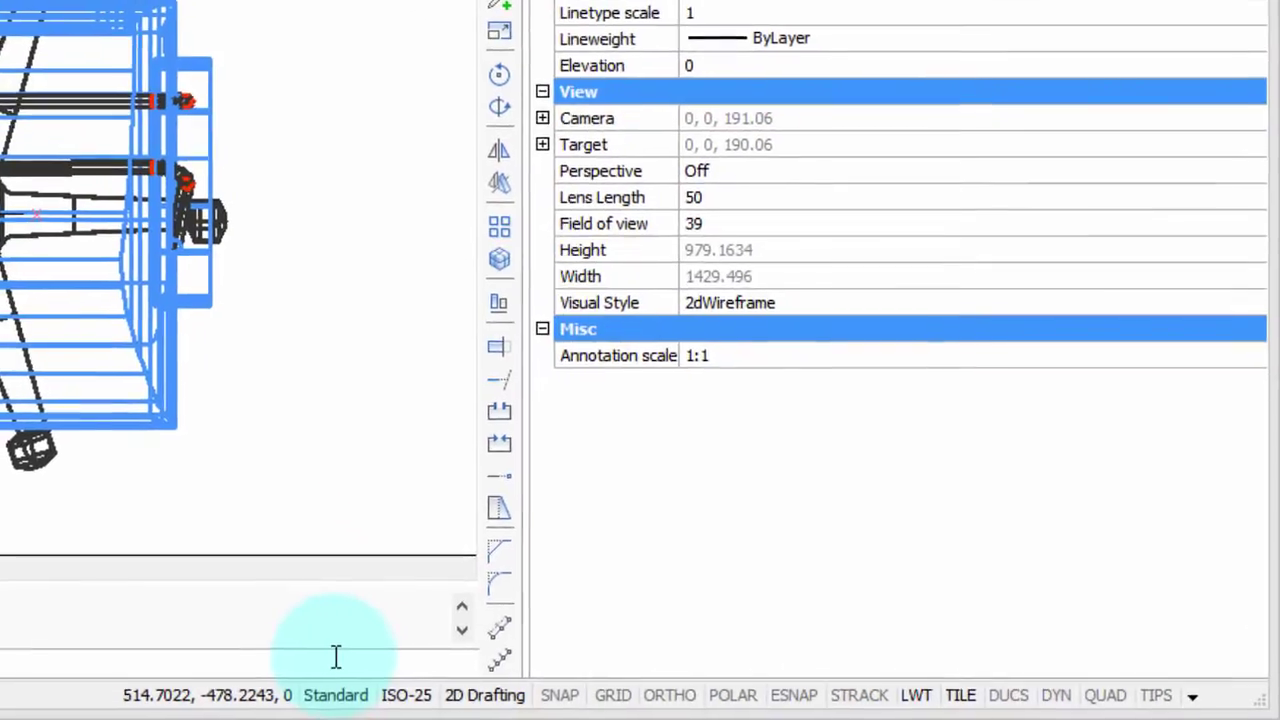
- List the armchair drawing's saved views and restore Isometric, then the Wheel close-up
type("view")
key("Return")
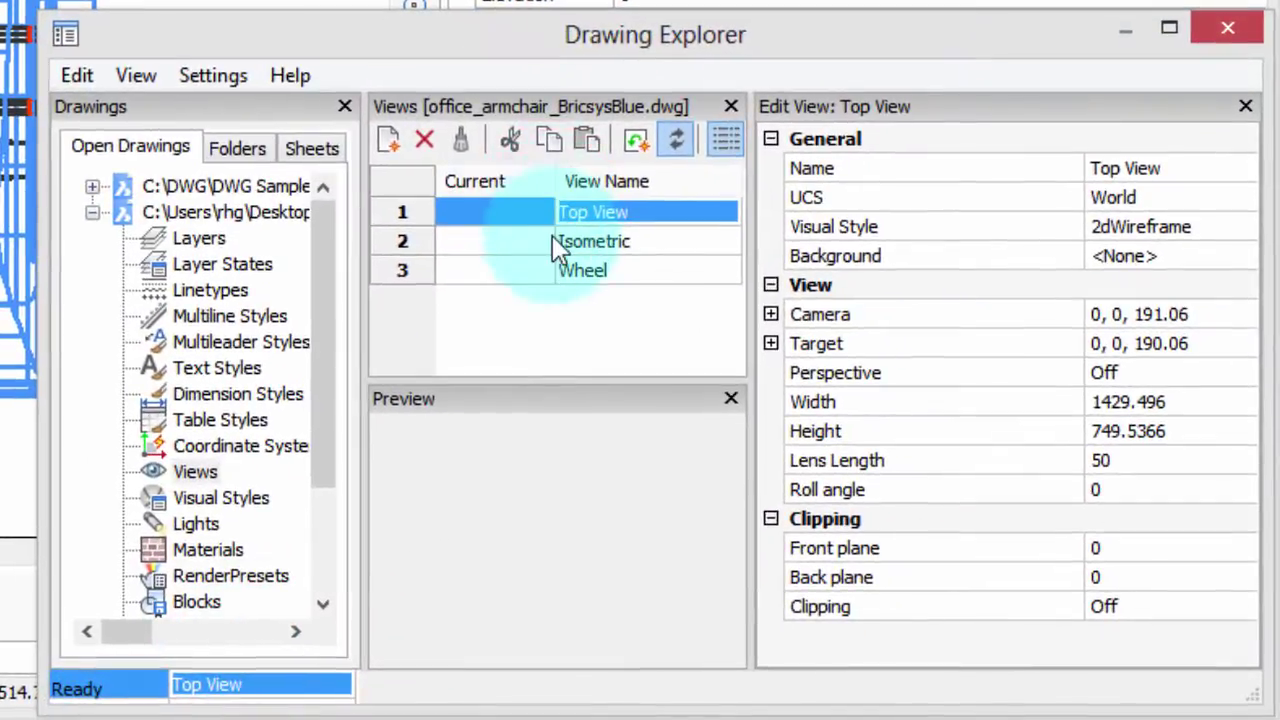
left_click(519, 218)
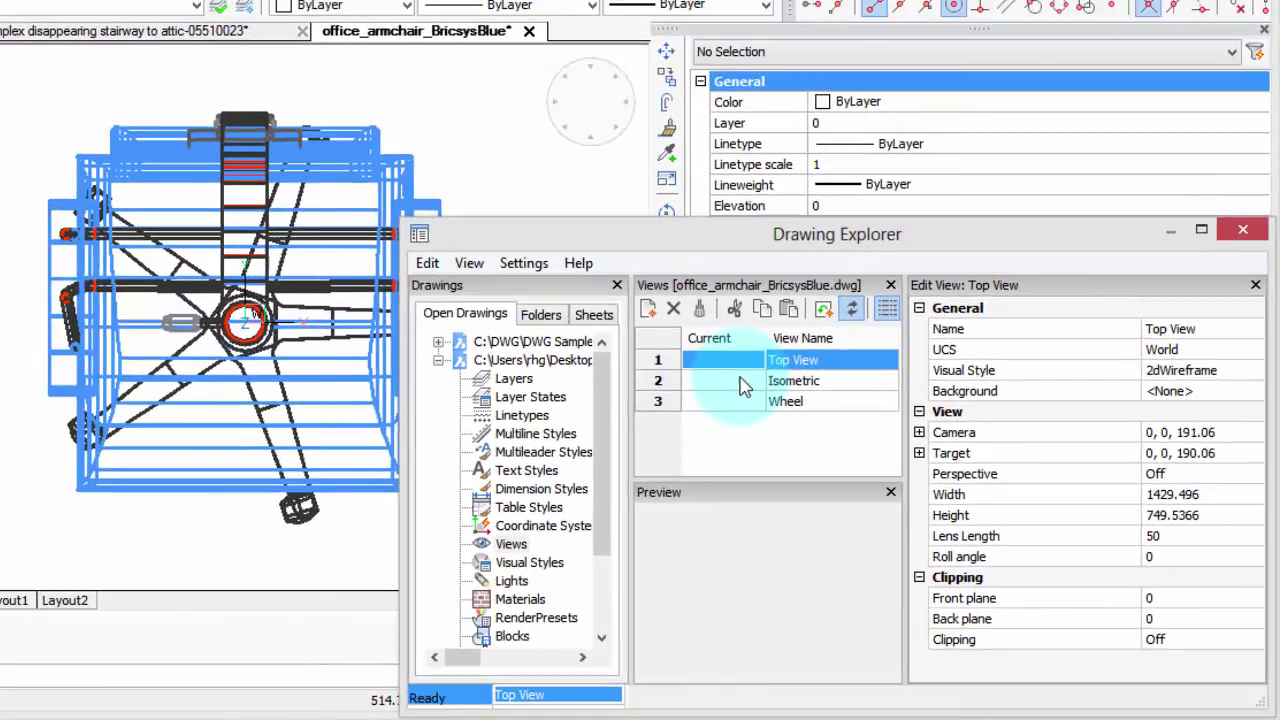
left_click(541, 253)
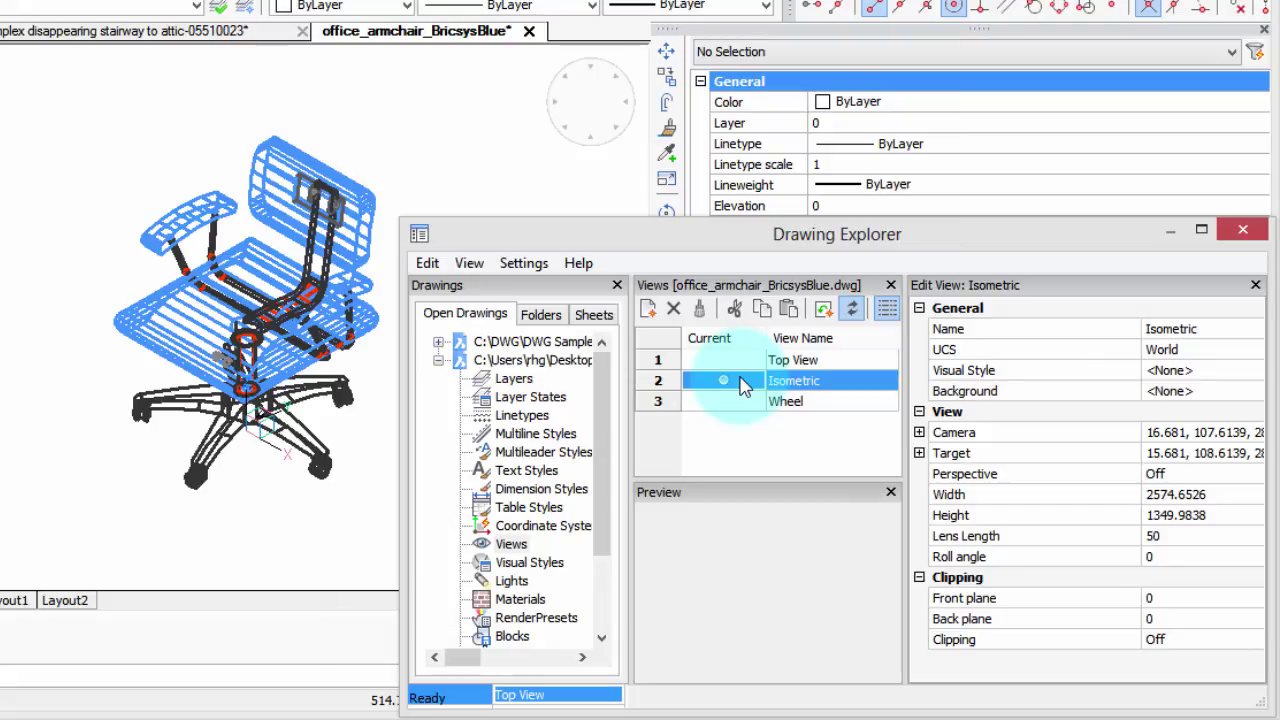
left_click(736, 403)
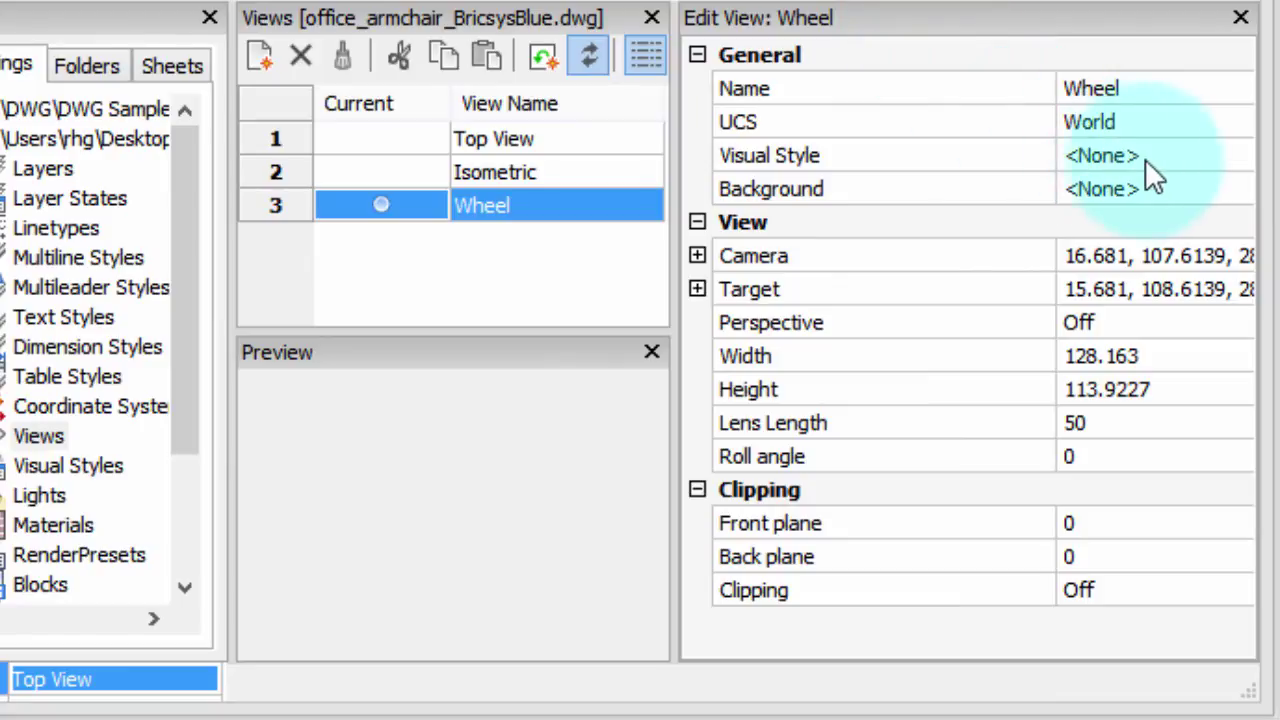
- Set the Wheel view's visual style to X-Ray
left_click(1180, 155)
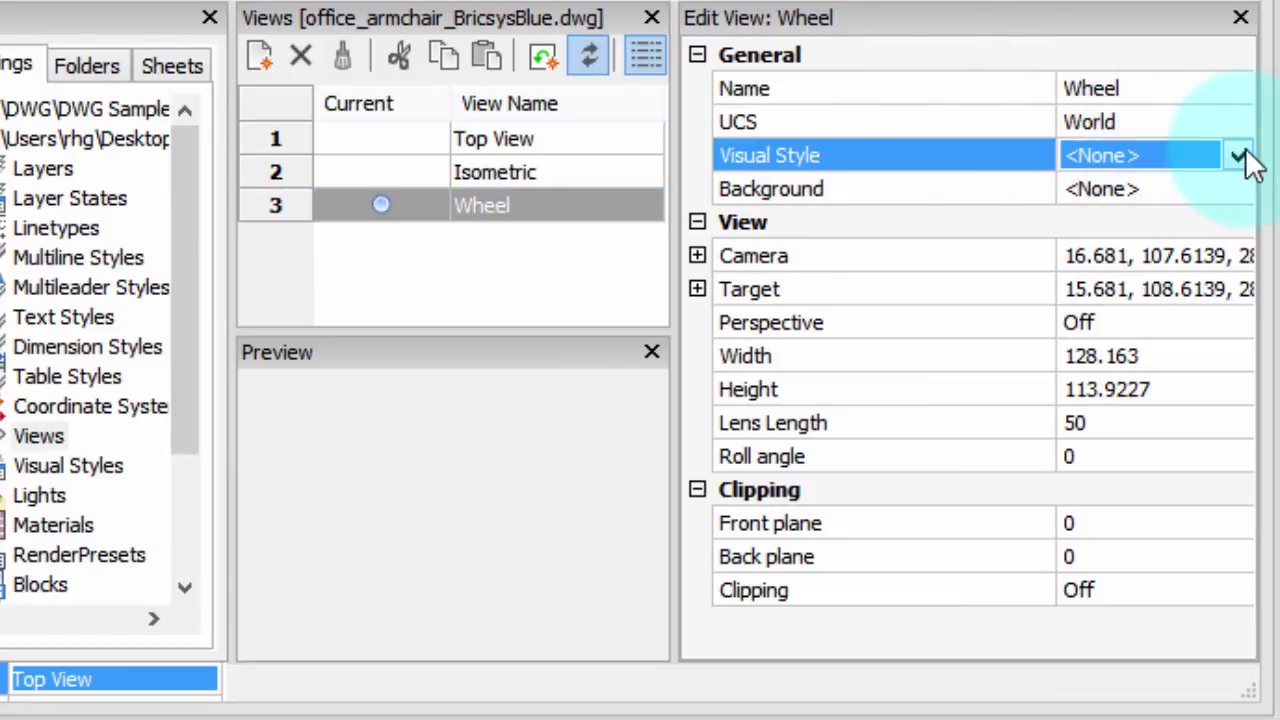
left_click(1240, 155)
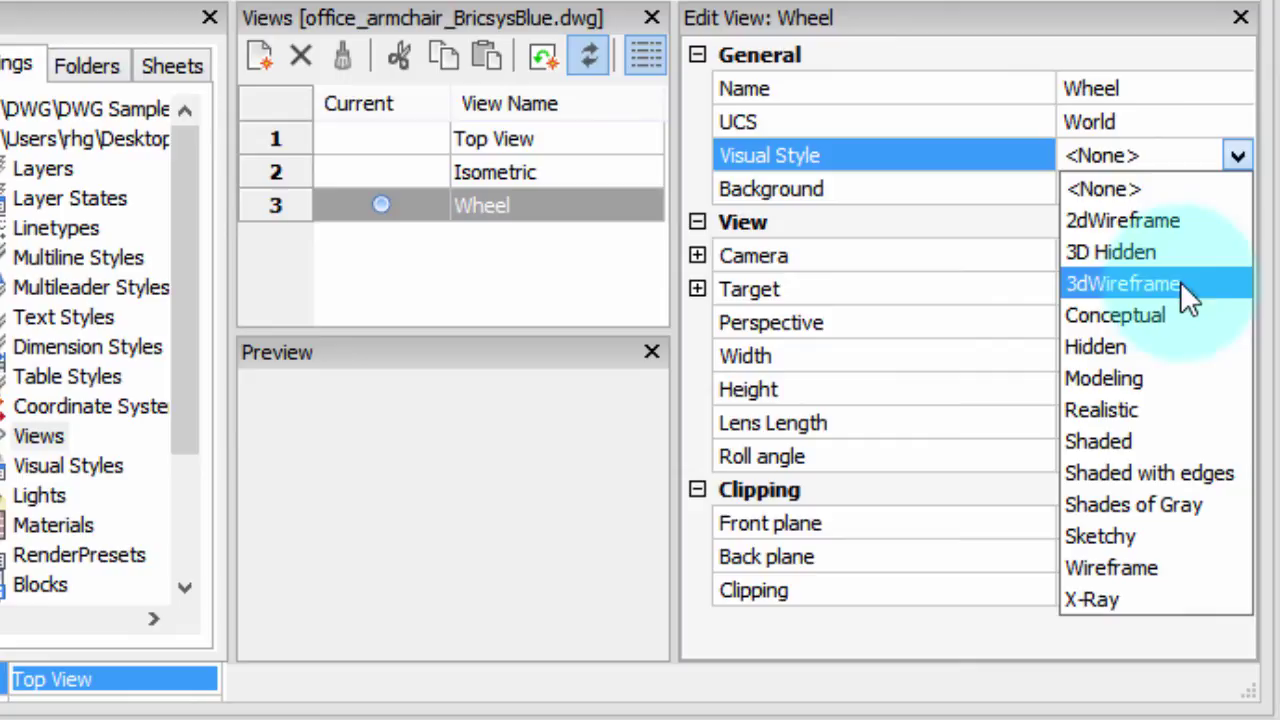
left_click(1148, 597)
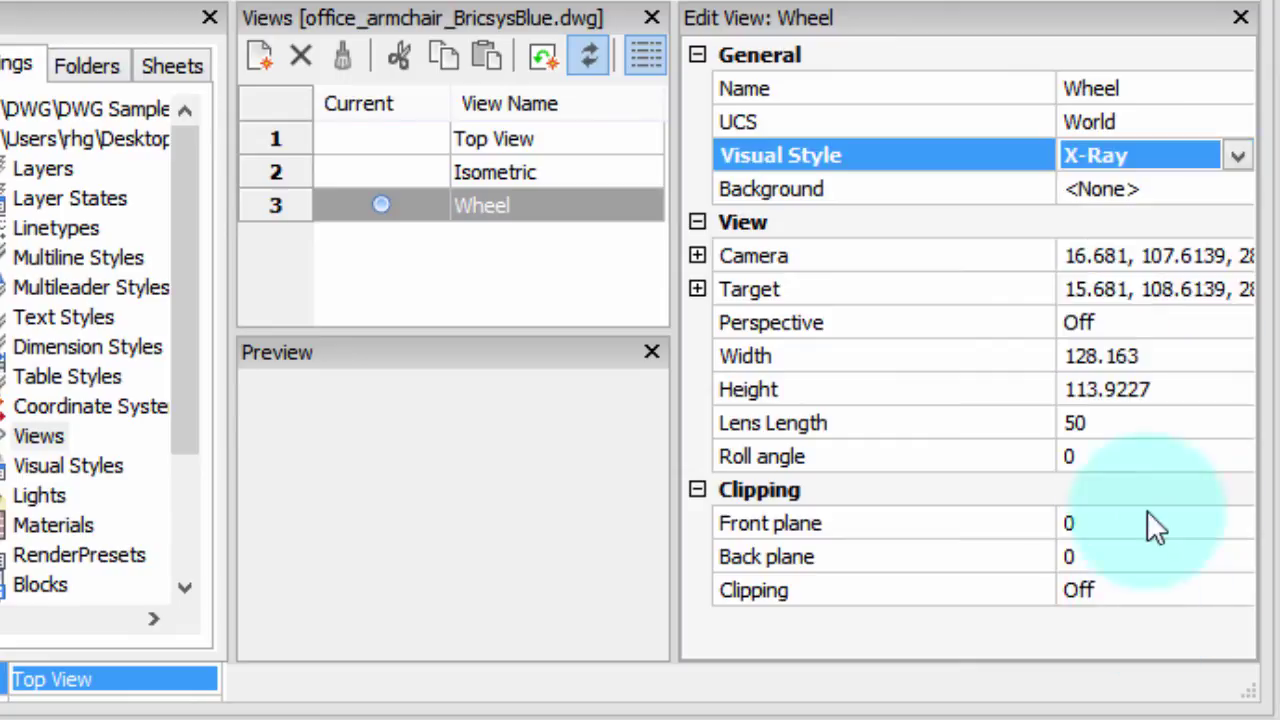
left_click(1213, 192)
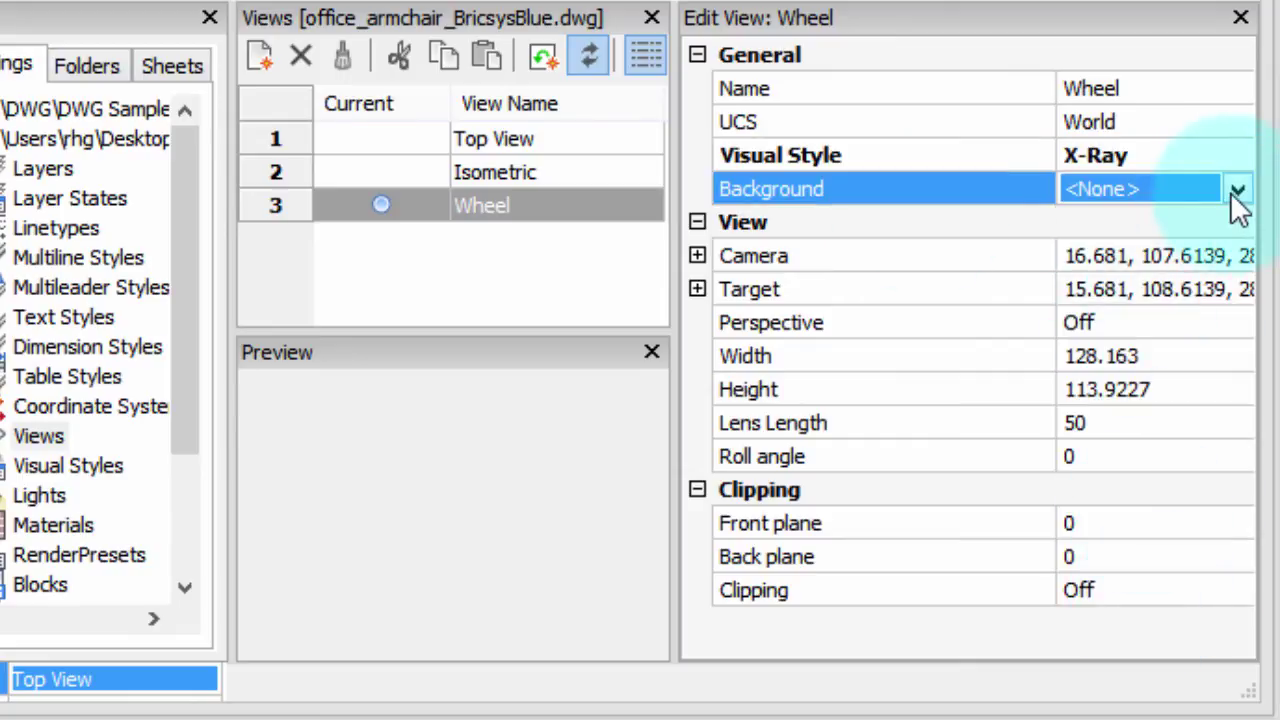
- Make Wheel current to check the X-Ray look, then return to Isometric
left_click(450, 206)
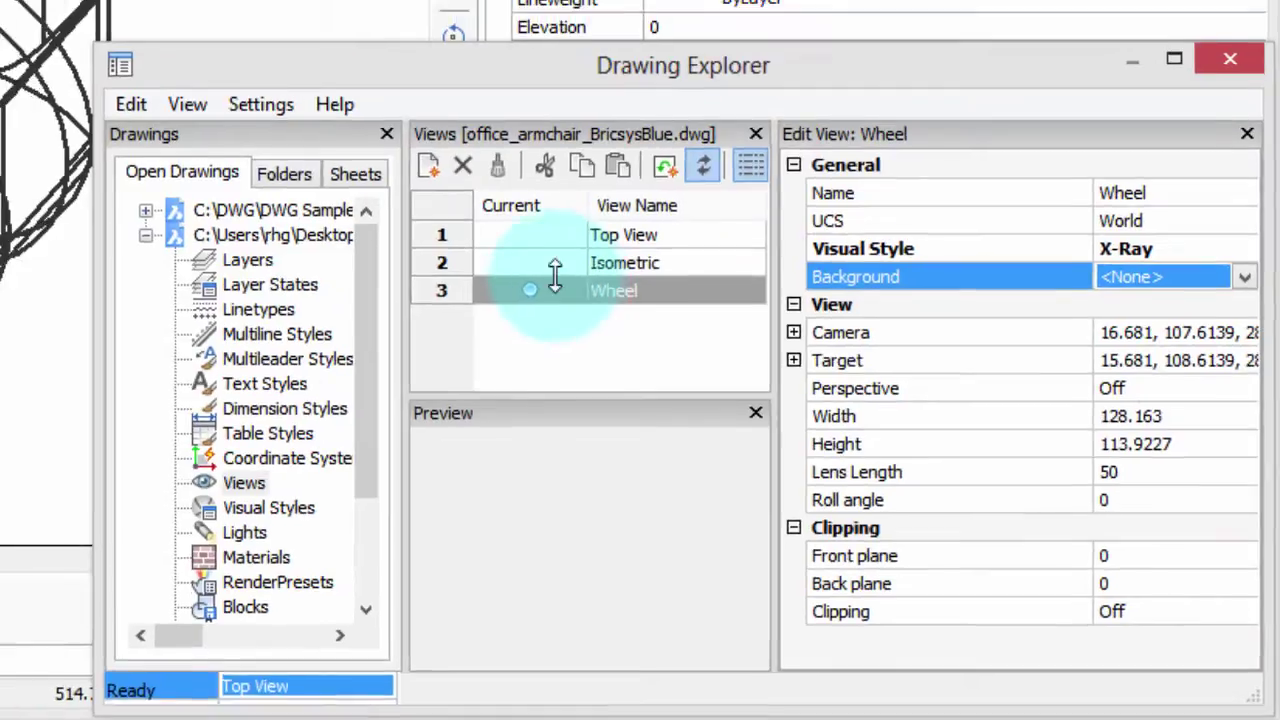
left_click(540, 263)
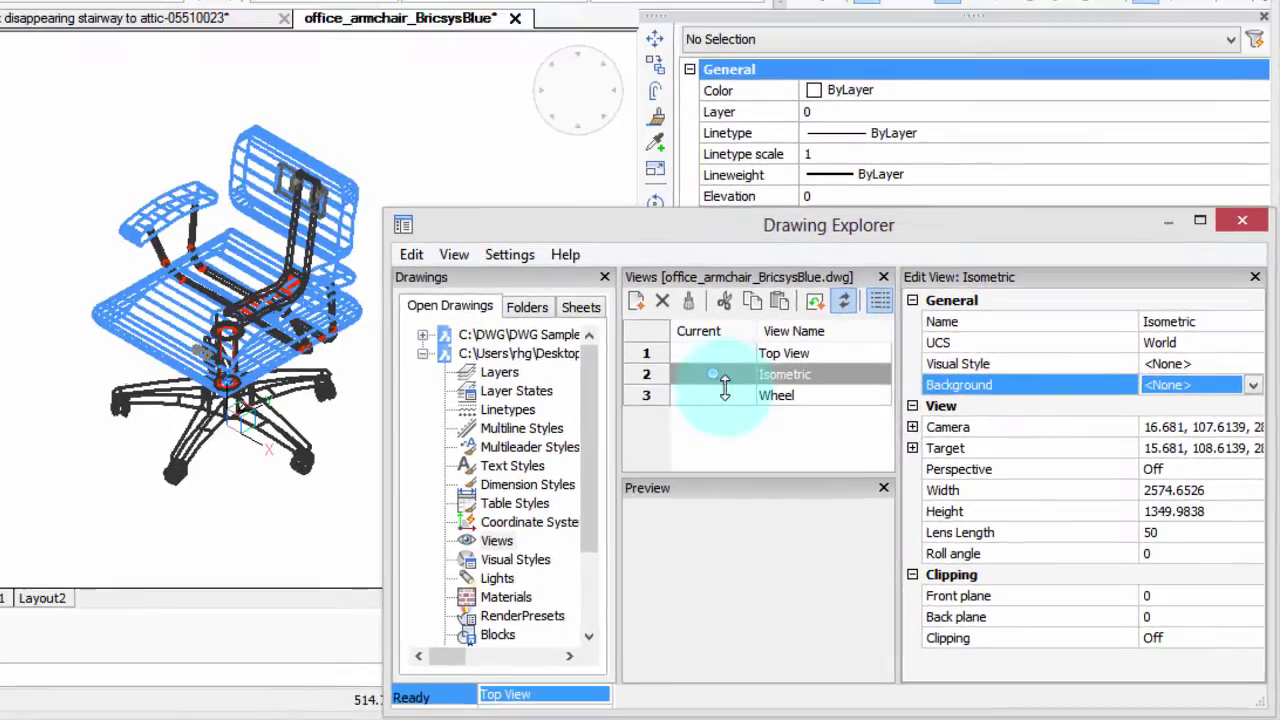
left_click(532, 290)
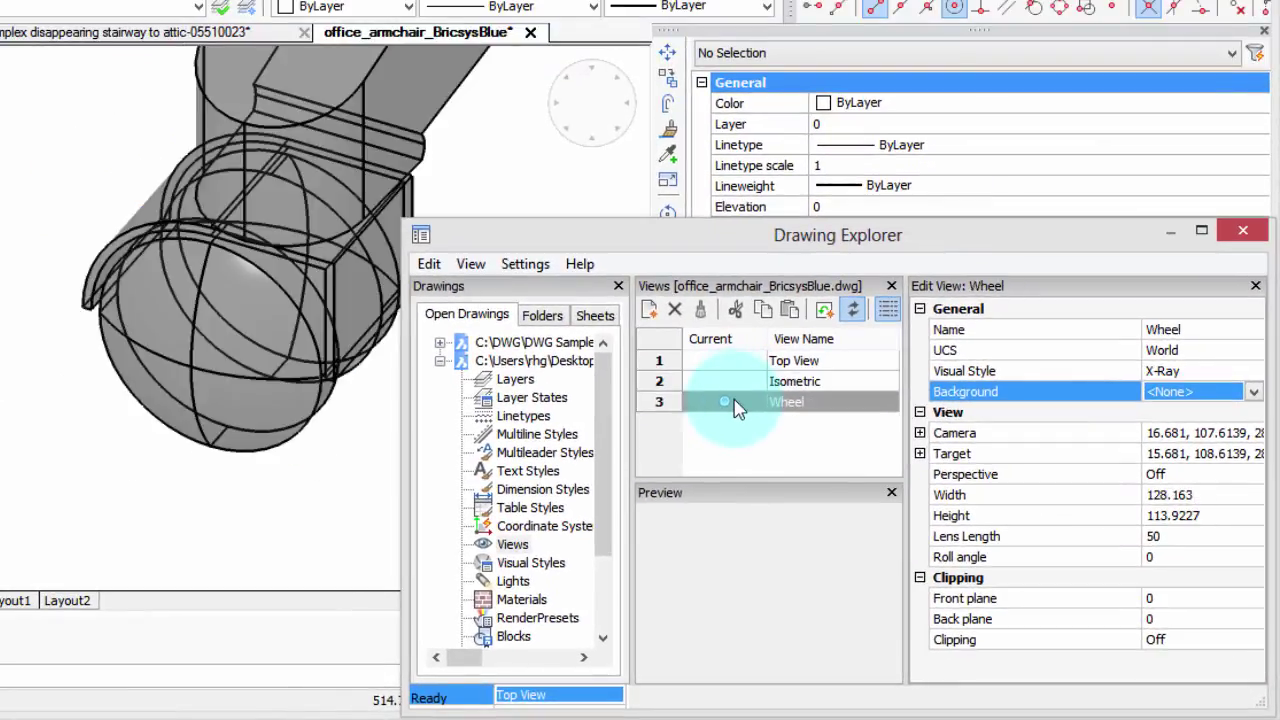
left_click(735, 381)
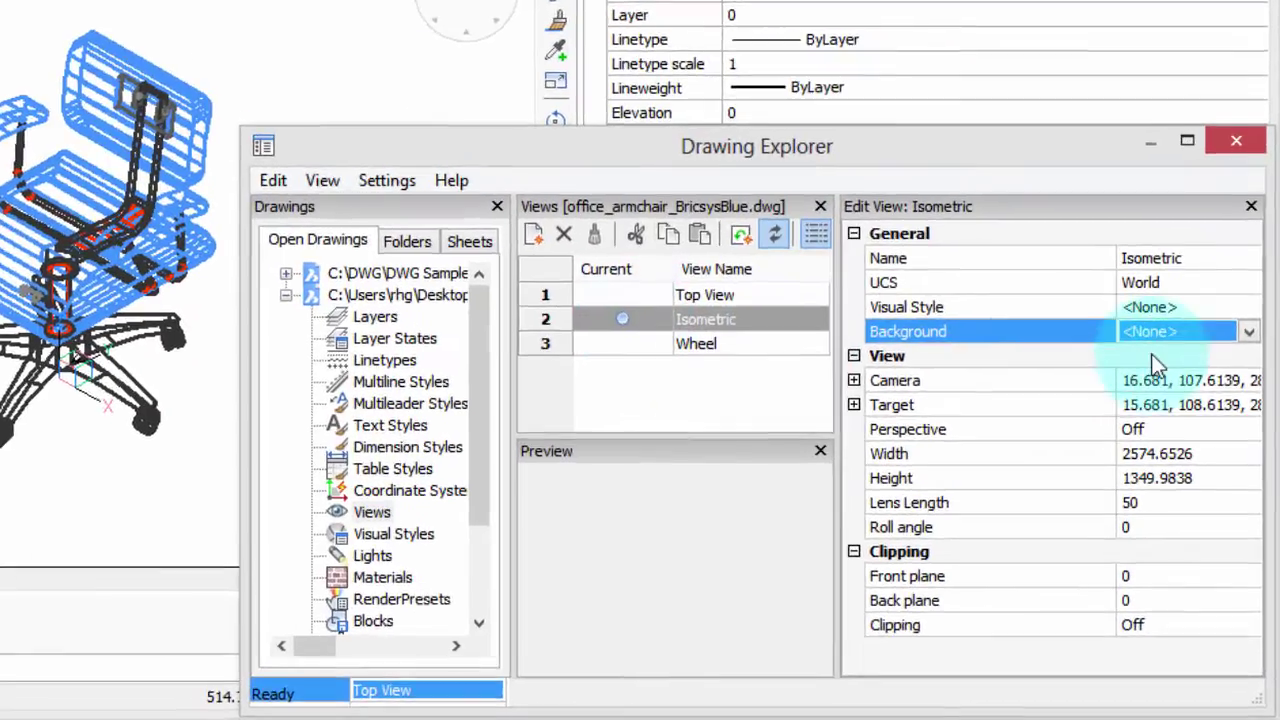
- Give the Isometric view a Conceptual visual style and a Gradient background
left_click(1249, 307)
left_click(1249, 307)
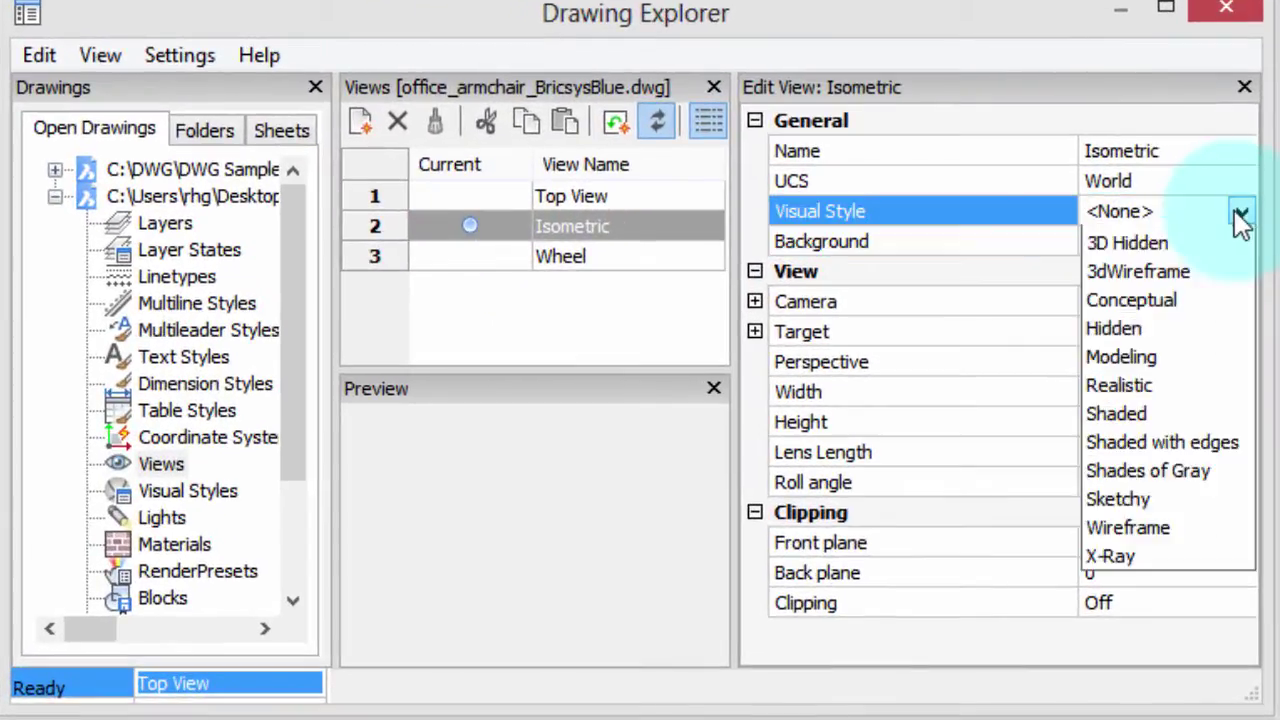
left_click(1175, 355)
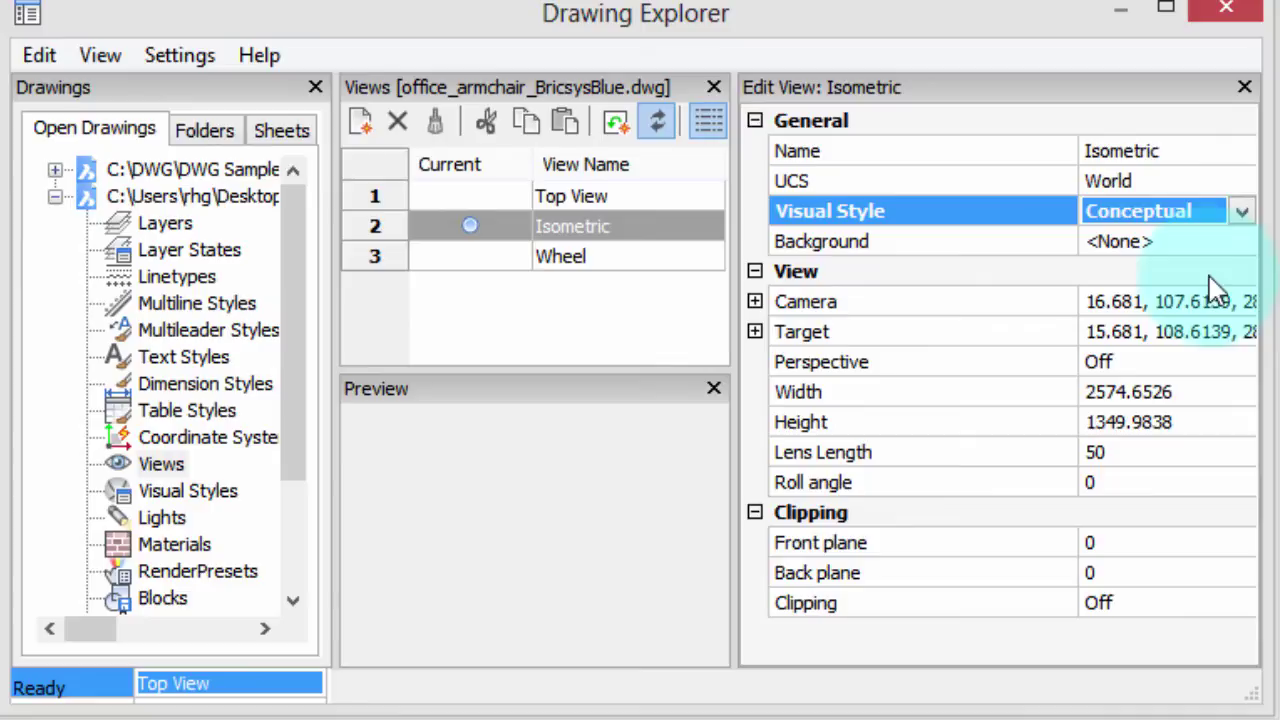
left_click(1241, 243)
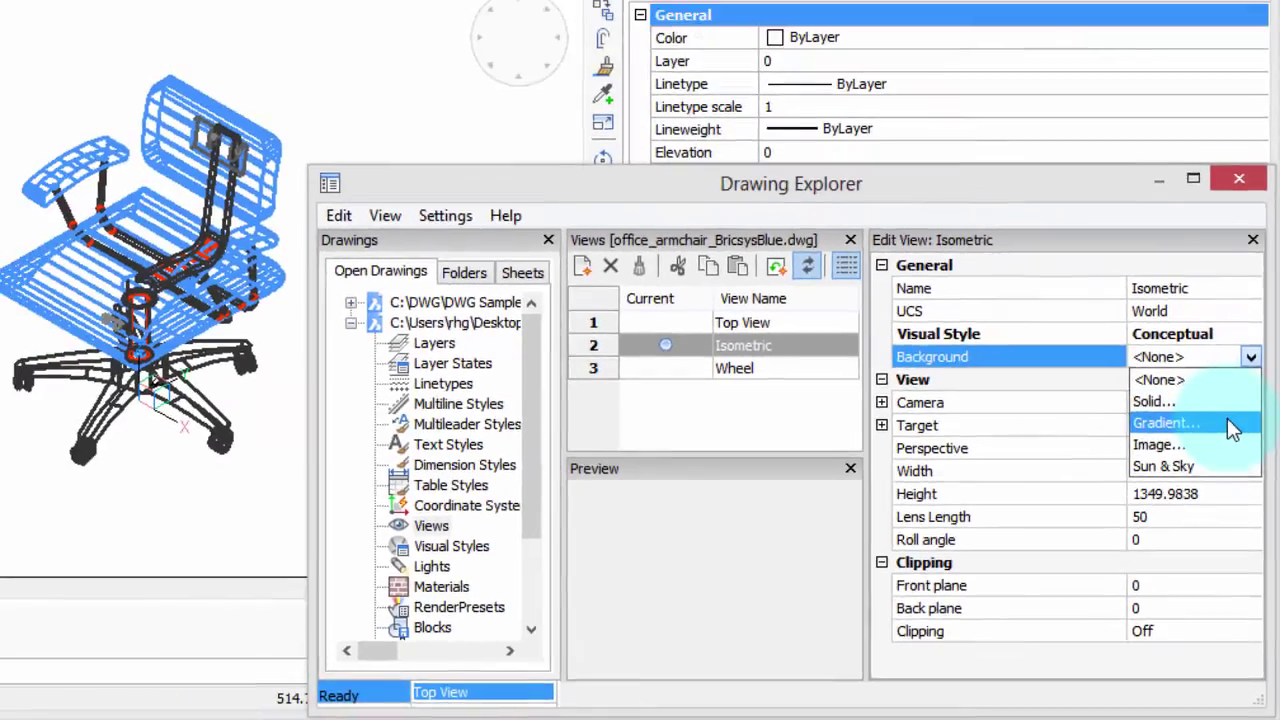
left_click(1130, 328)
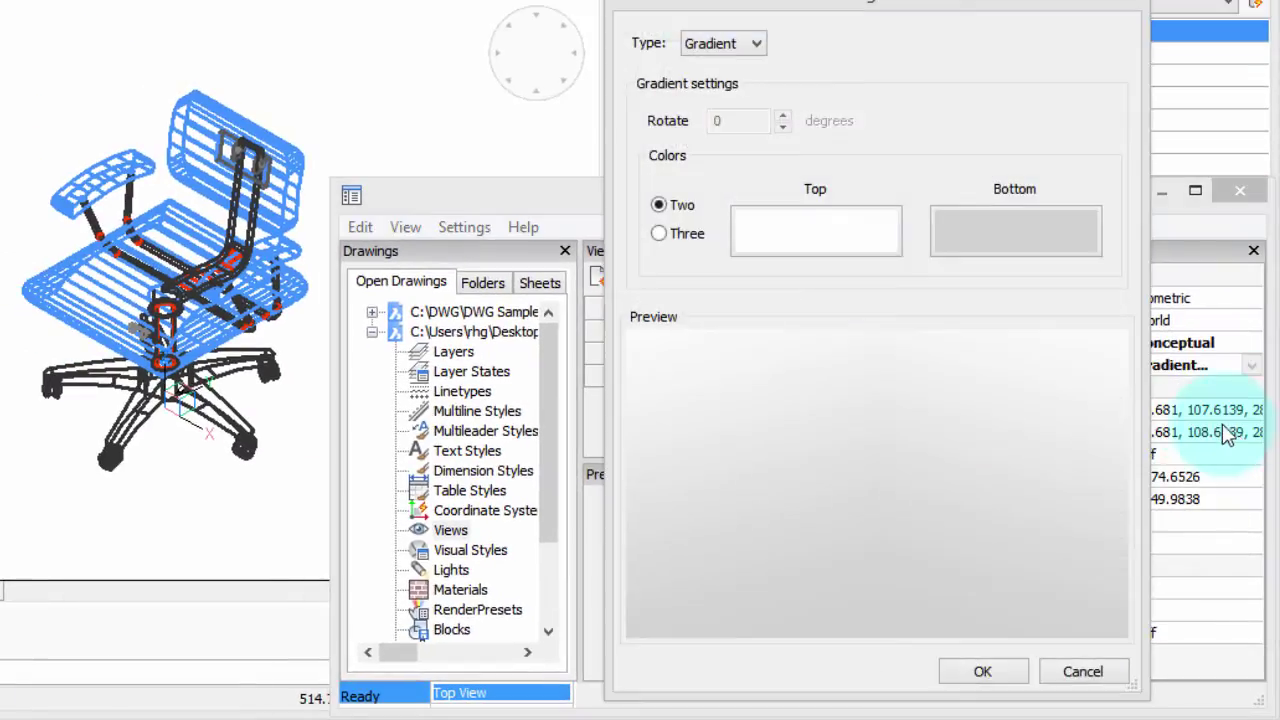
left_click(983, 669)
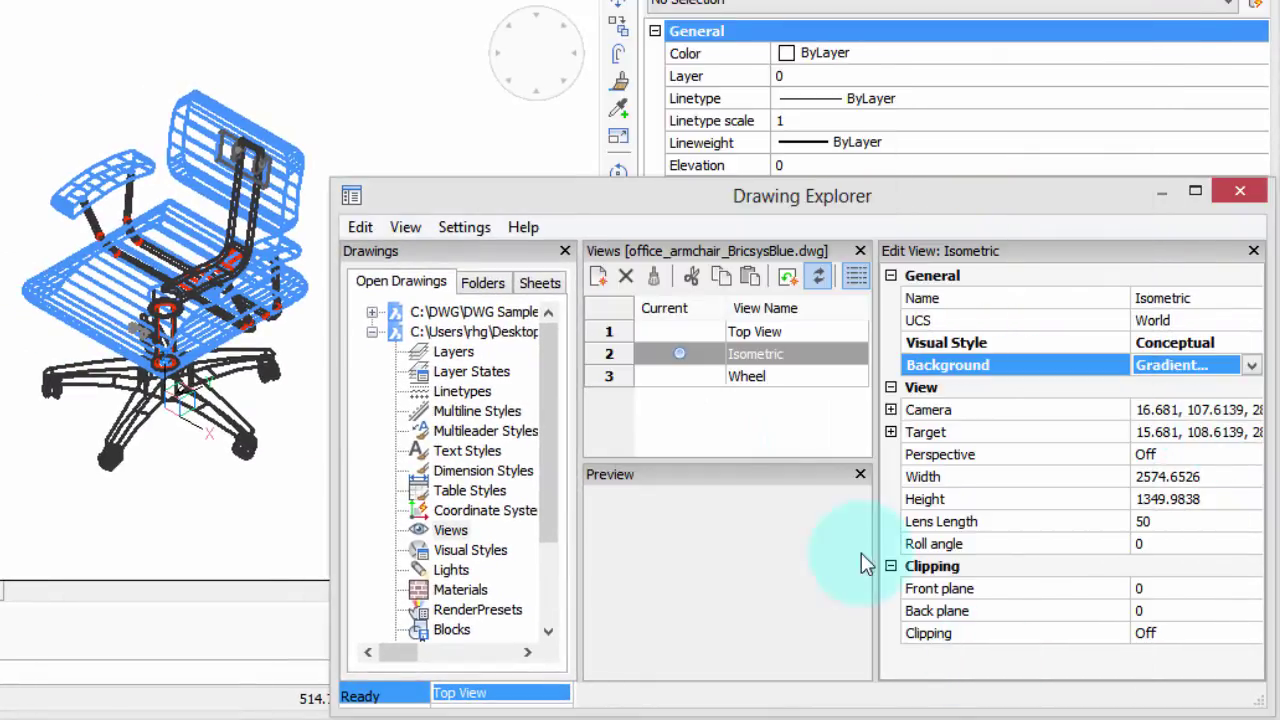
- Switch to Wheel and back to Isometric to see the changes, then restore Top View
double_click(690, 376)
double_click(682, 356)
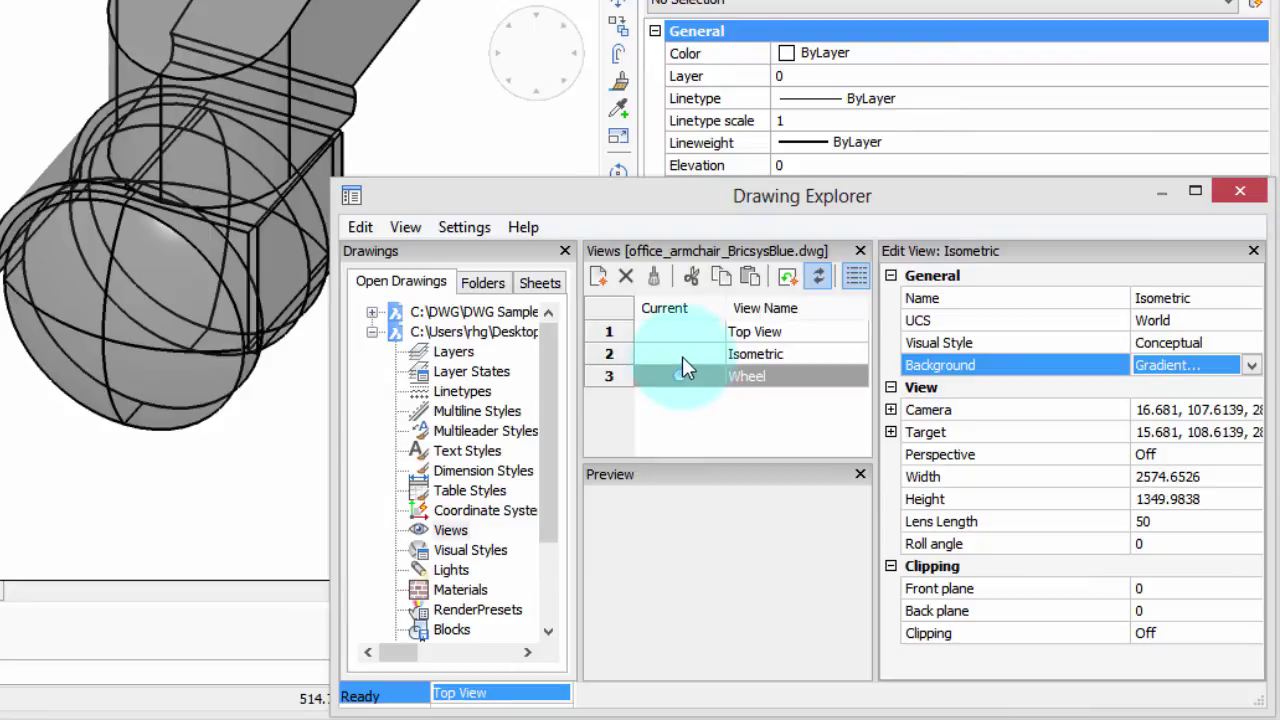
left_click(682, 356)
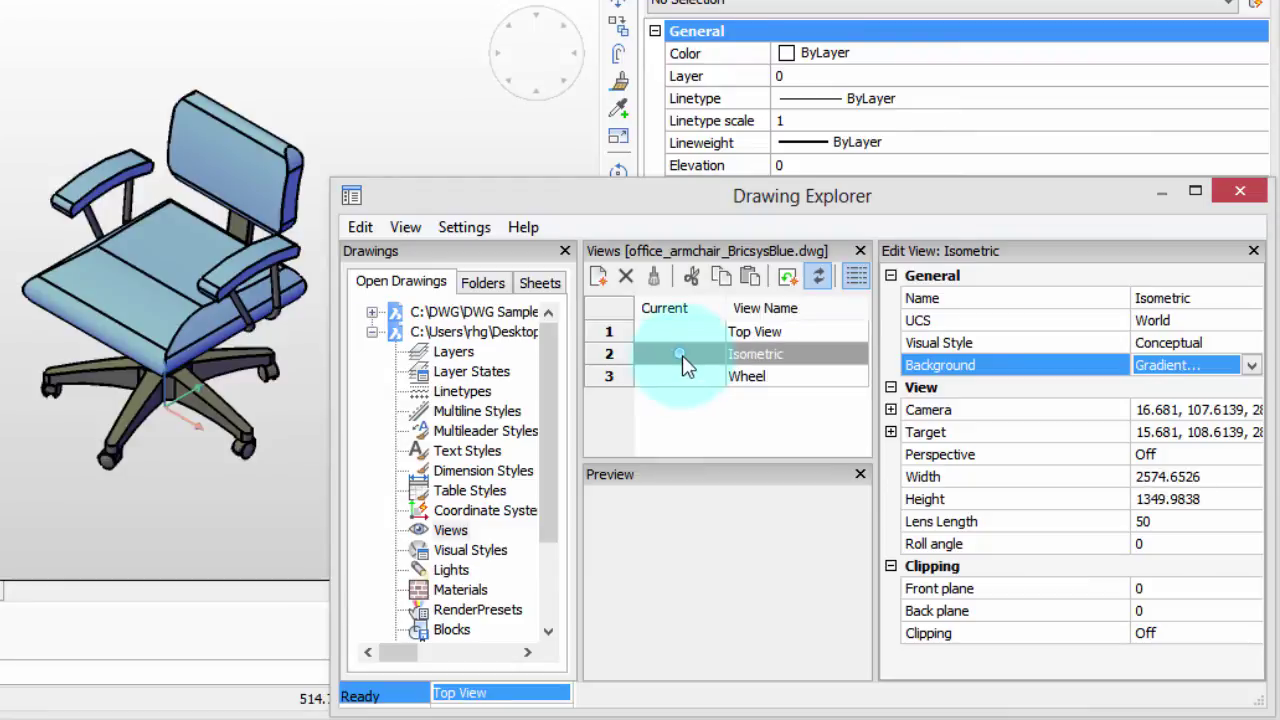
double_click(682, 333)
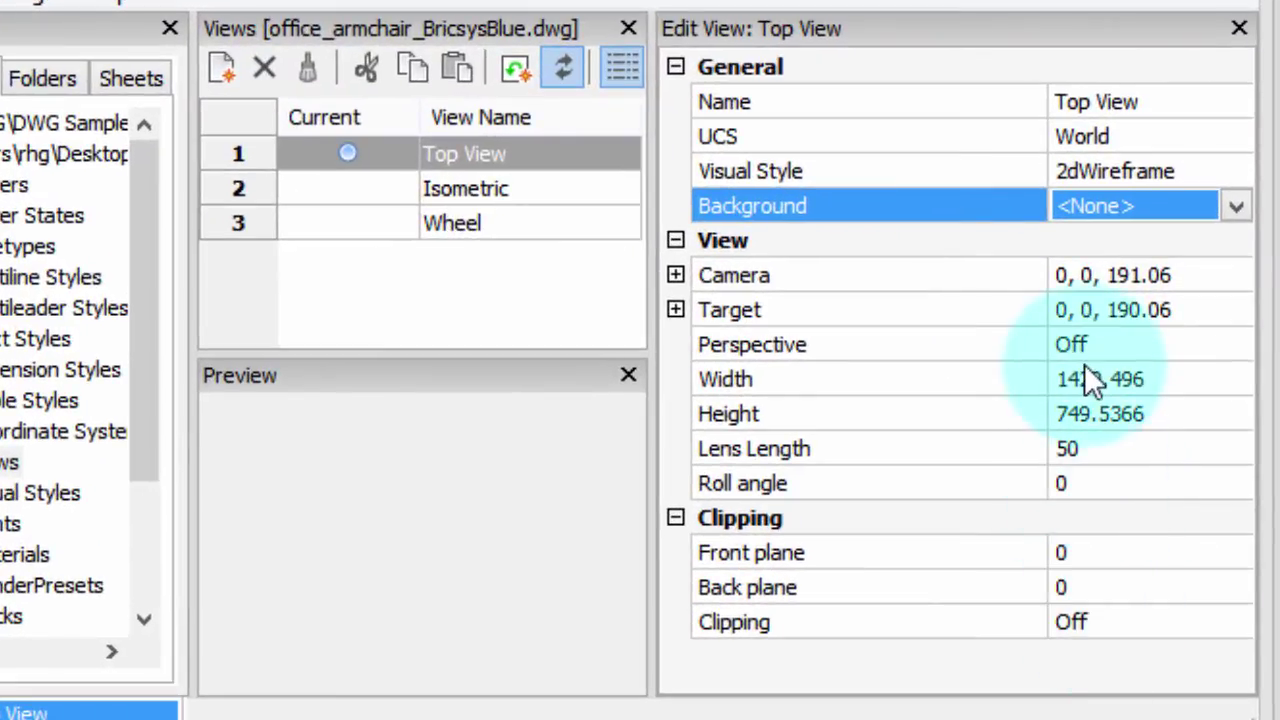
- Make Isometric the current view and set its Perspective to On
left_click(1115, 345)
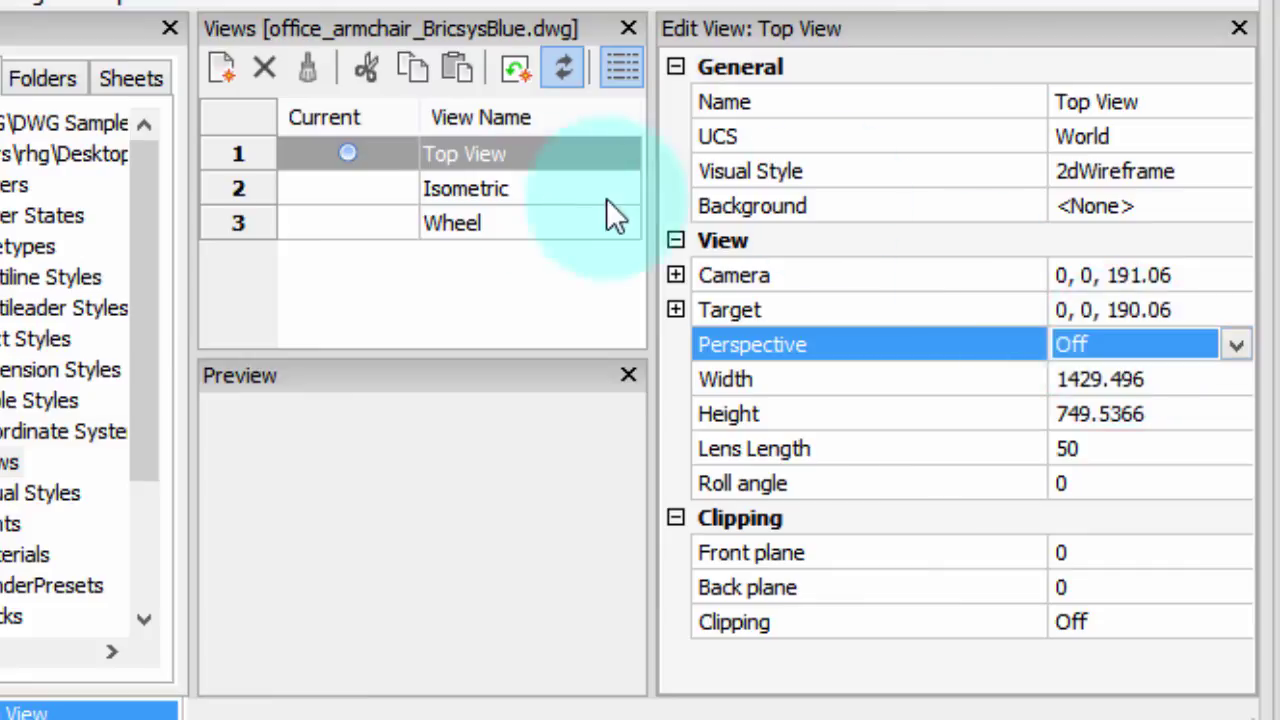
left_click(357, 185)
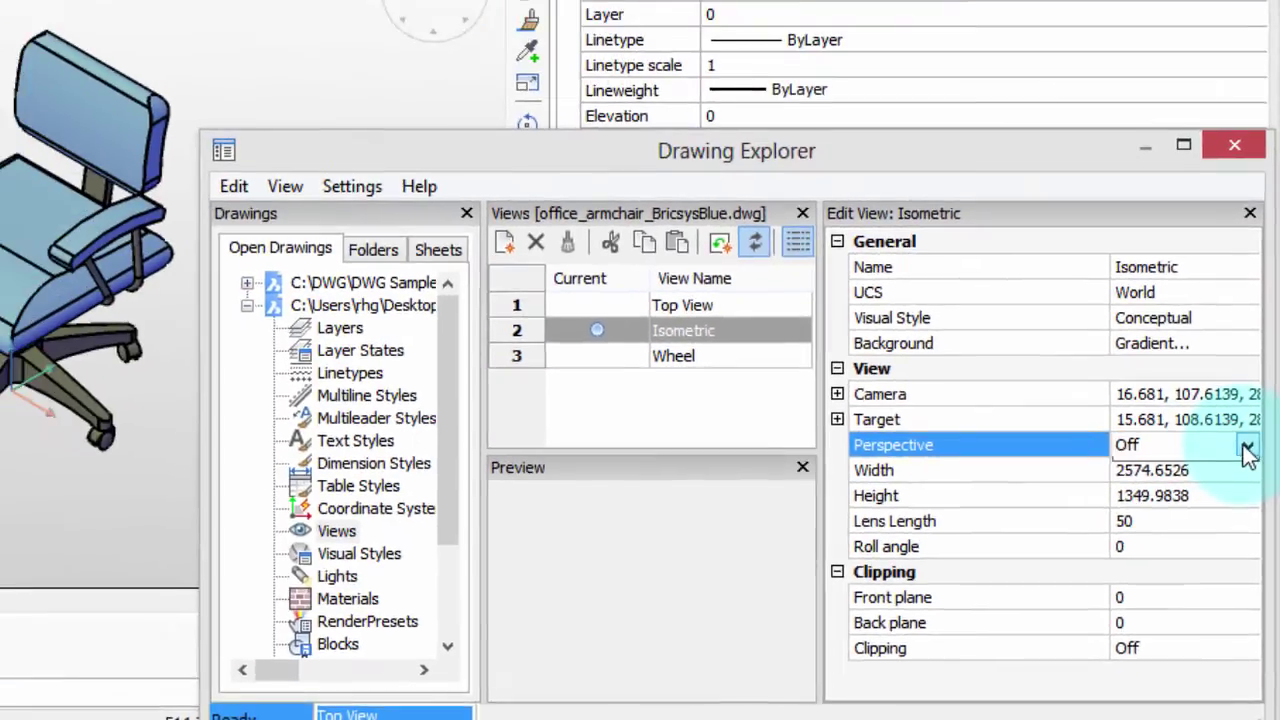
left_click(1236, 344)
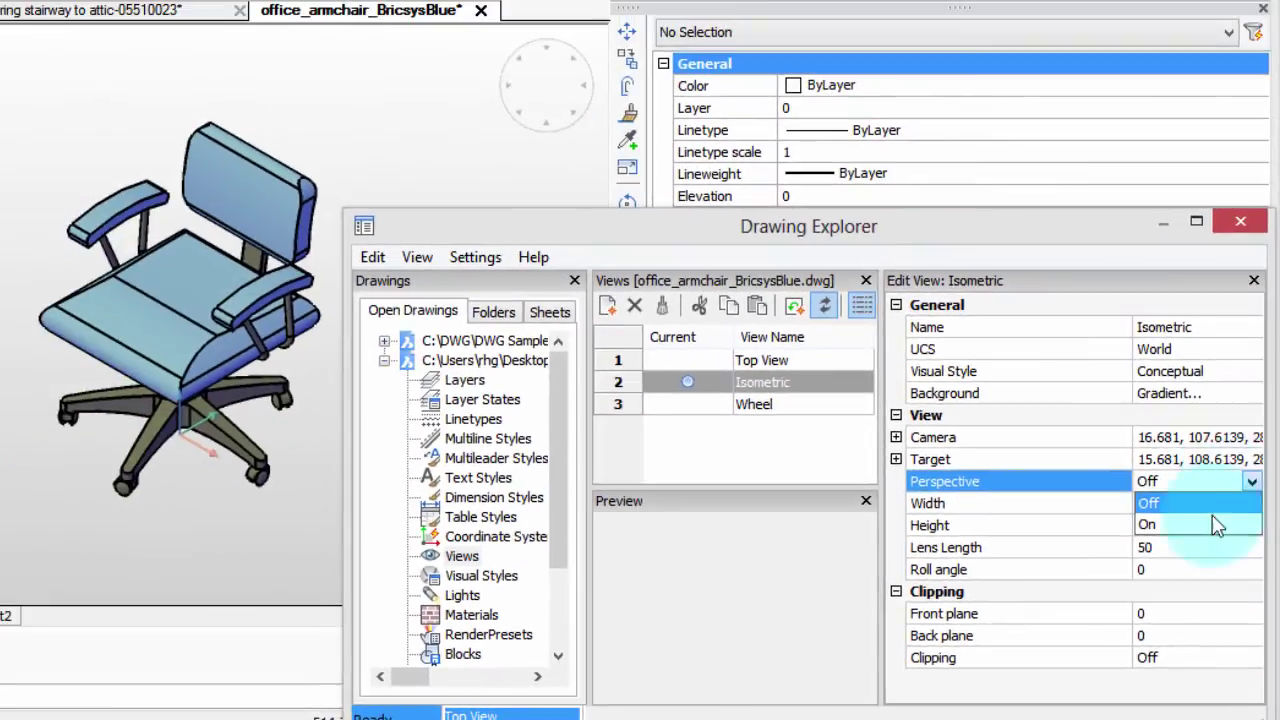
left_click(1216, 525)
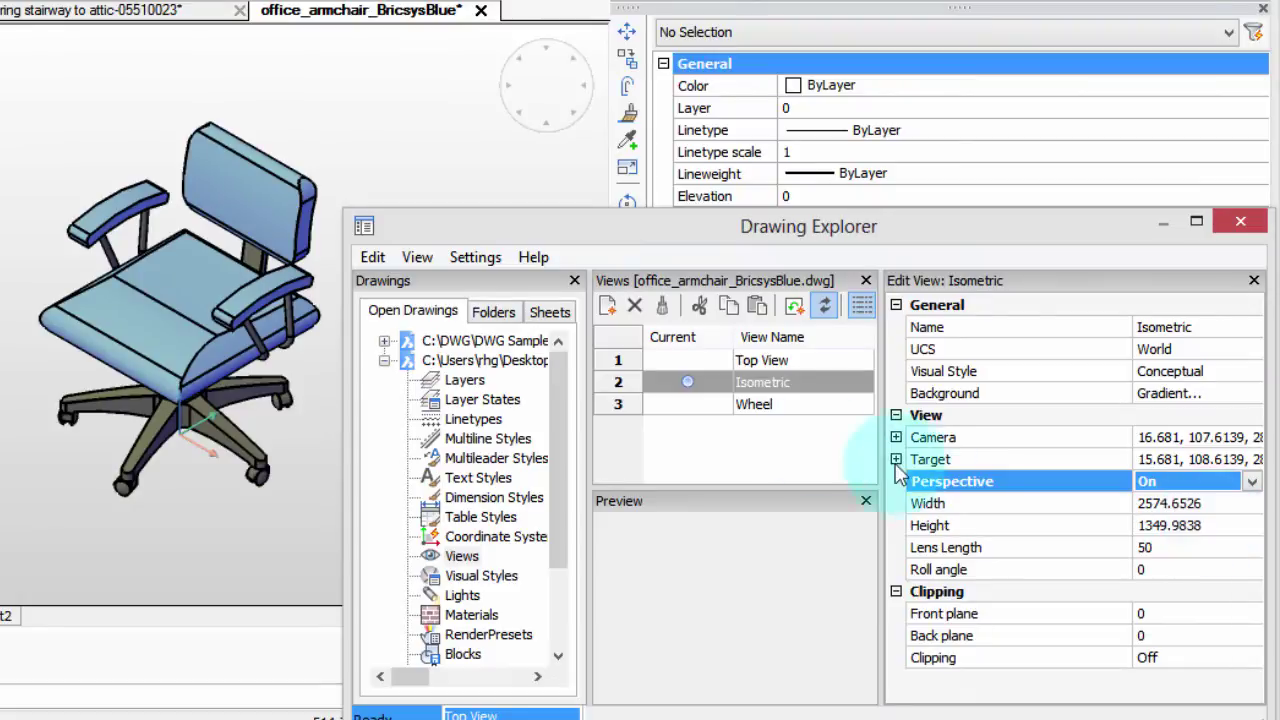
- Preview the perspective by switching to Wheel and back to Isometric, then set Perspective to Off
left_click(688, 404)
left_click(690, 382)
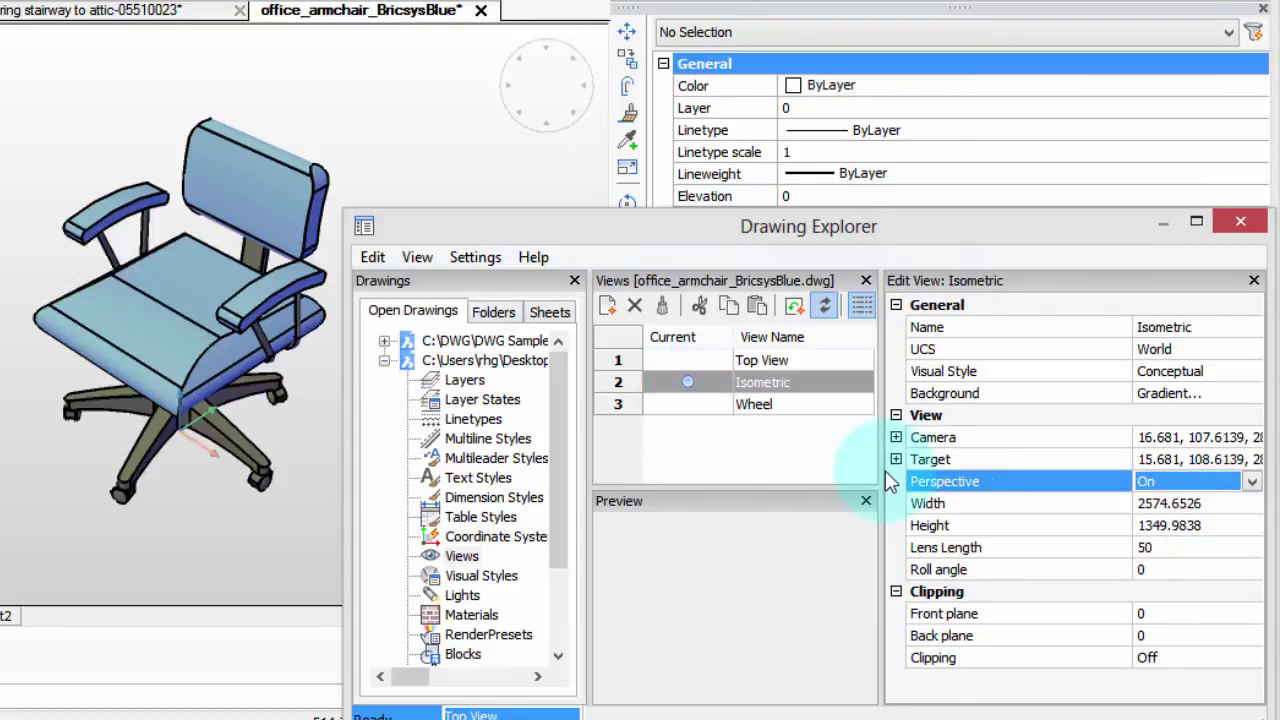
left_click(1125, 505)
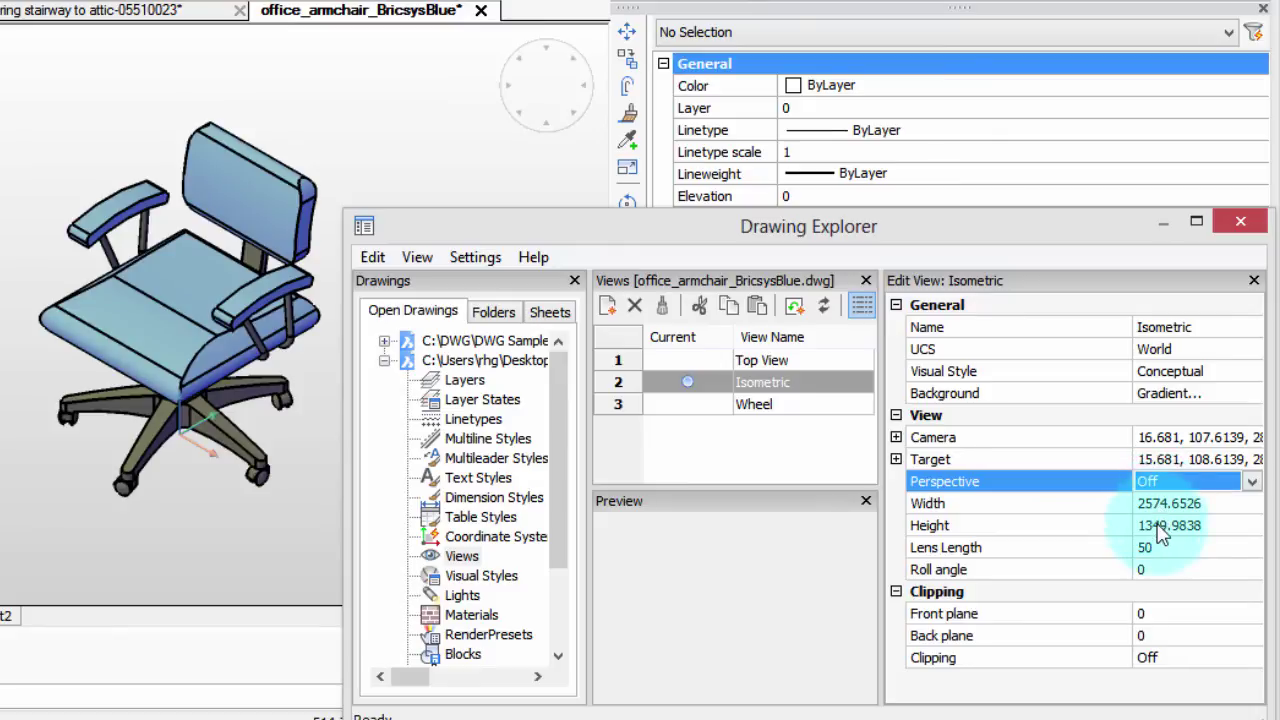
- Set the Isometric view's roll angle to 45 and reapply it via Wheel to show the tilt
left_click(1160, 567)
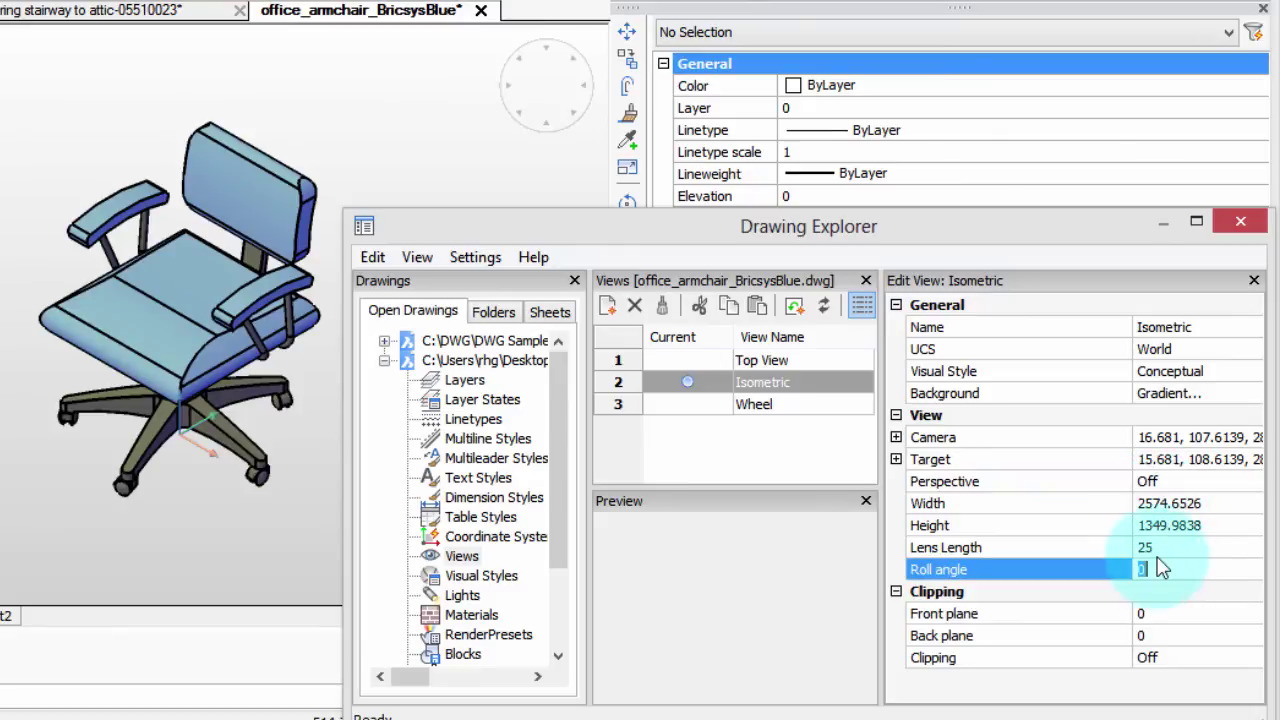
type("45")
key("Return")
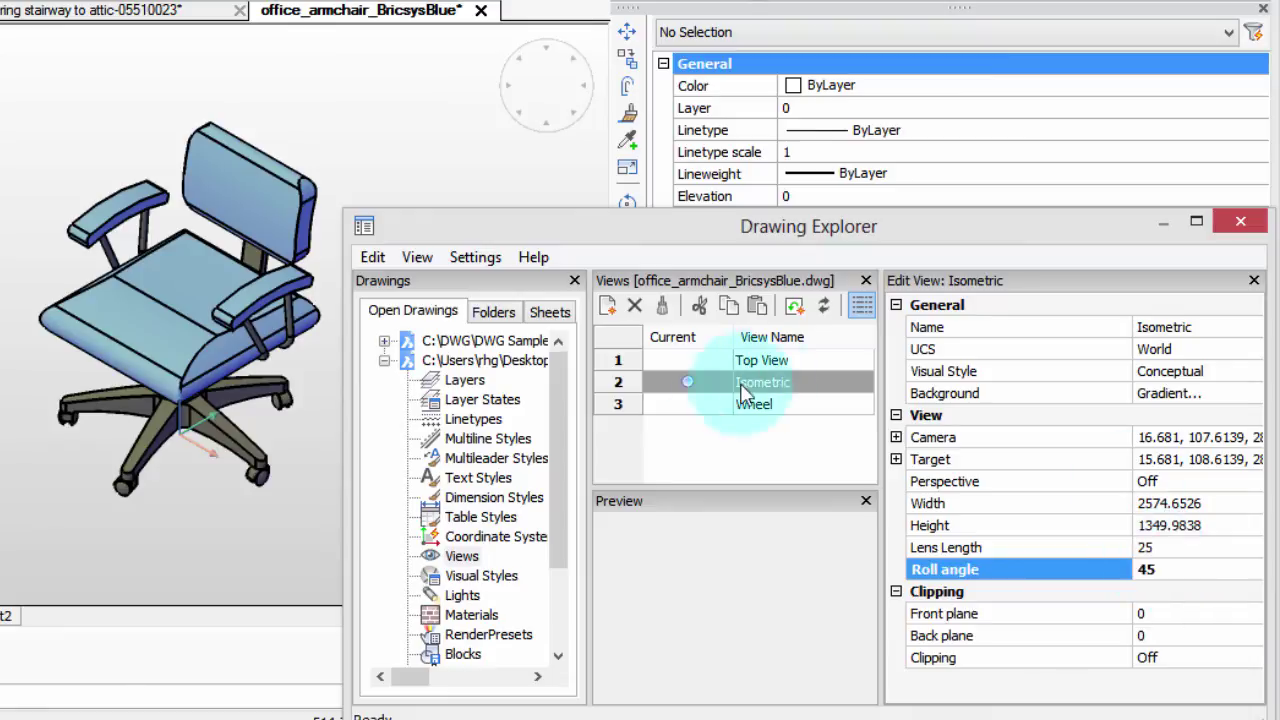
double_click(720, 407)
double_click(711, 385)
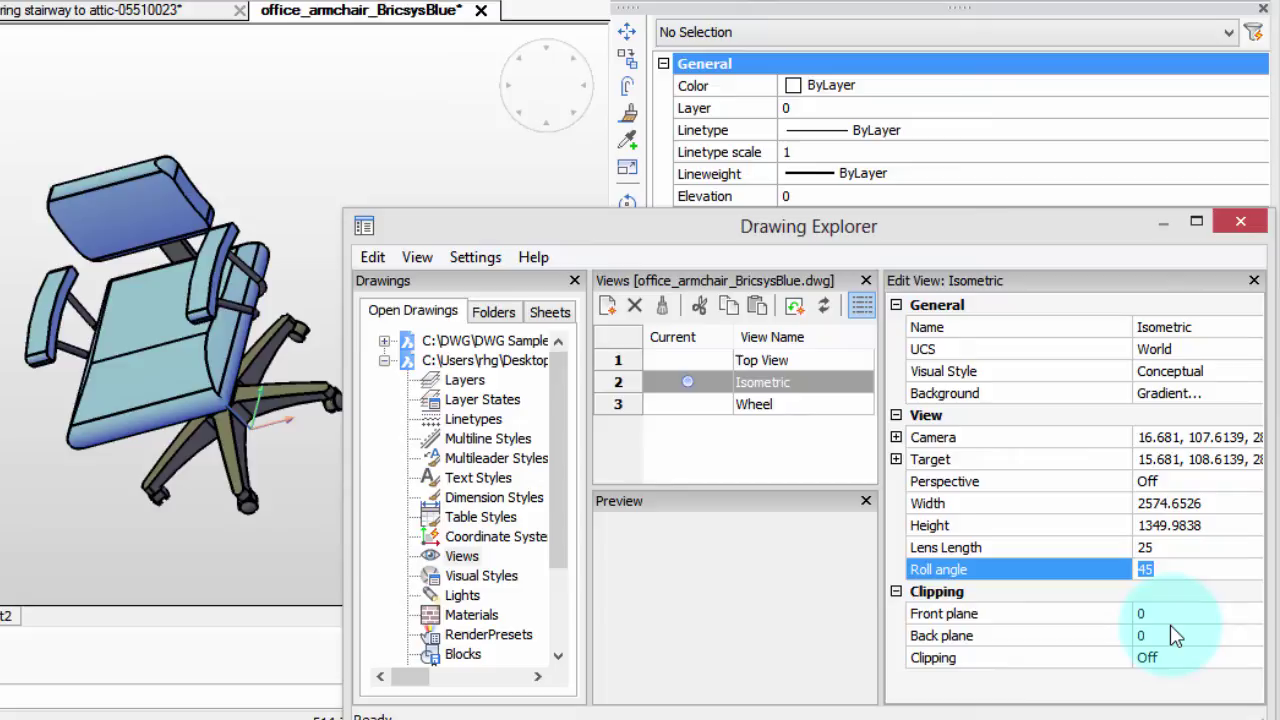
- Set the Isometric front plane to 0.1 with Front clipping on, then reapply the view via Wheel
left_click(1171, 613)
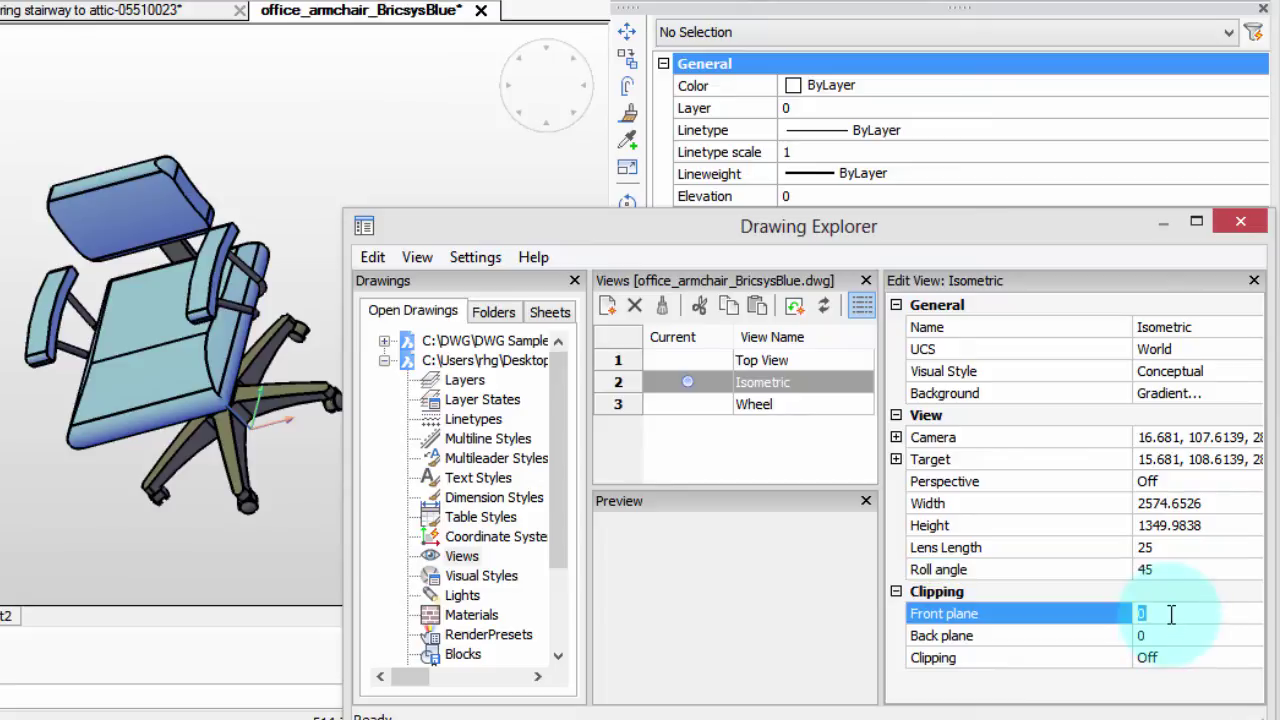
type("0.1")
key("Tab")
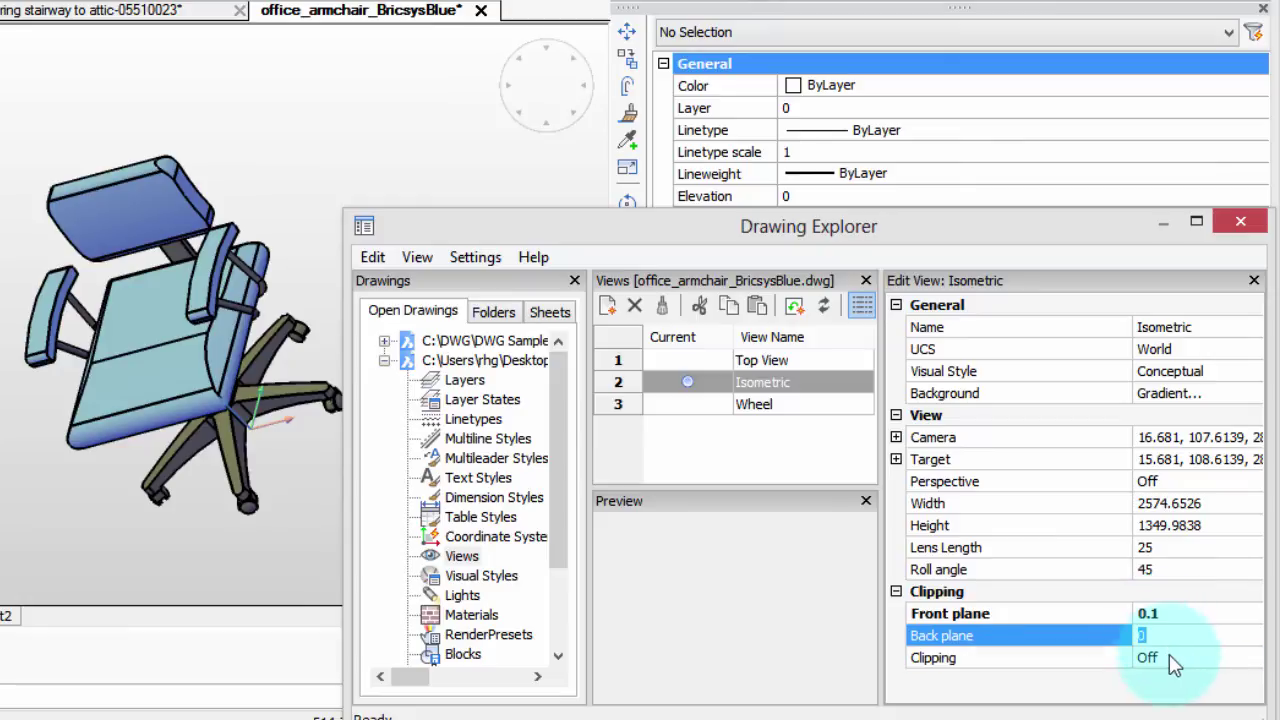
left_click(1147, 657)
left_click(1251, 657)
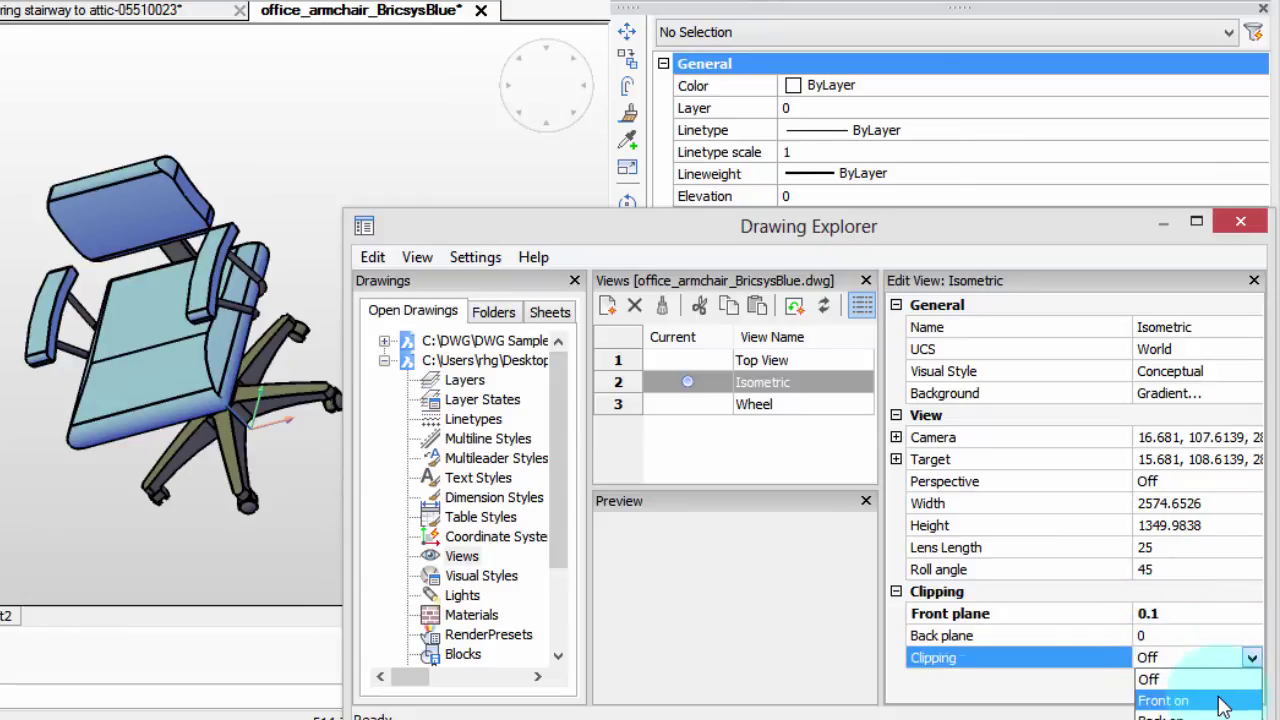
left_click(1214, 700)
double_click(685, 404)
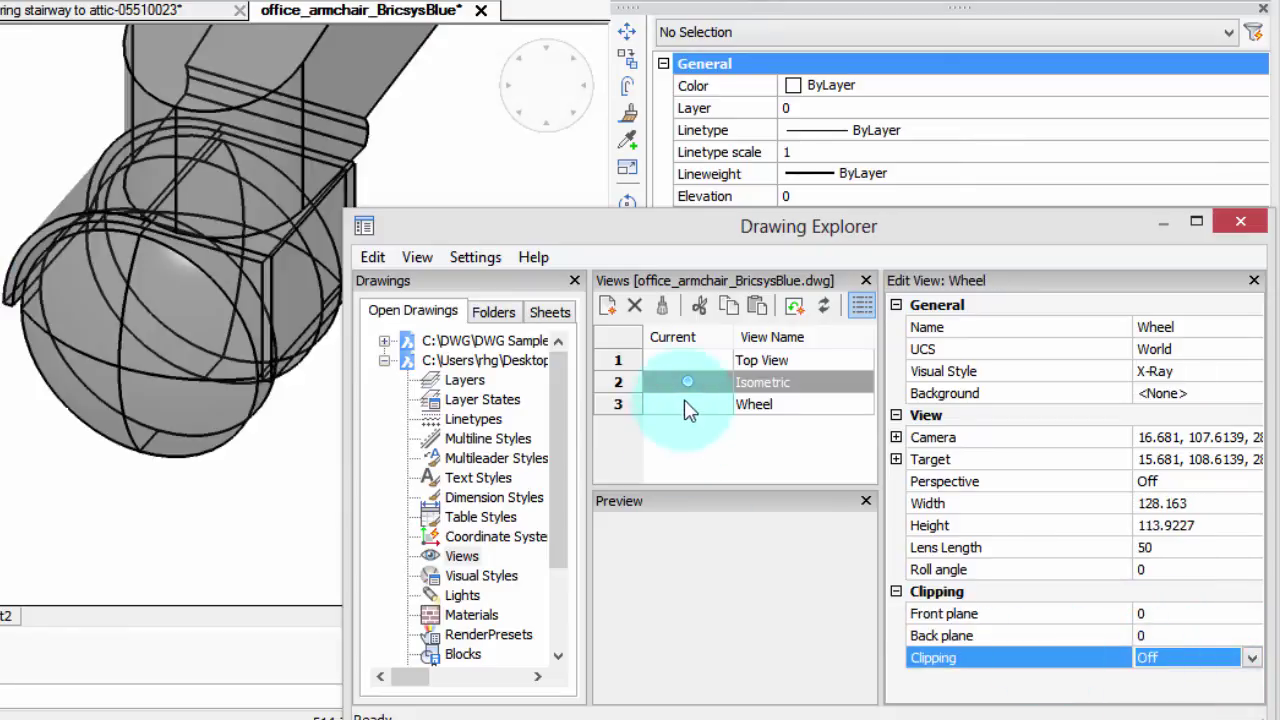
double_click(688, 382)
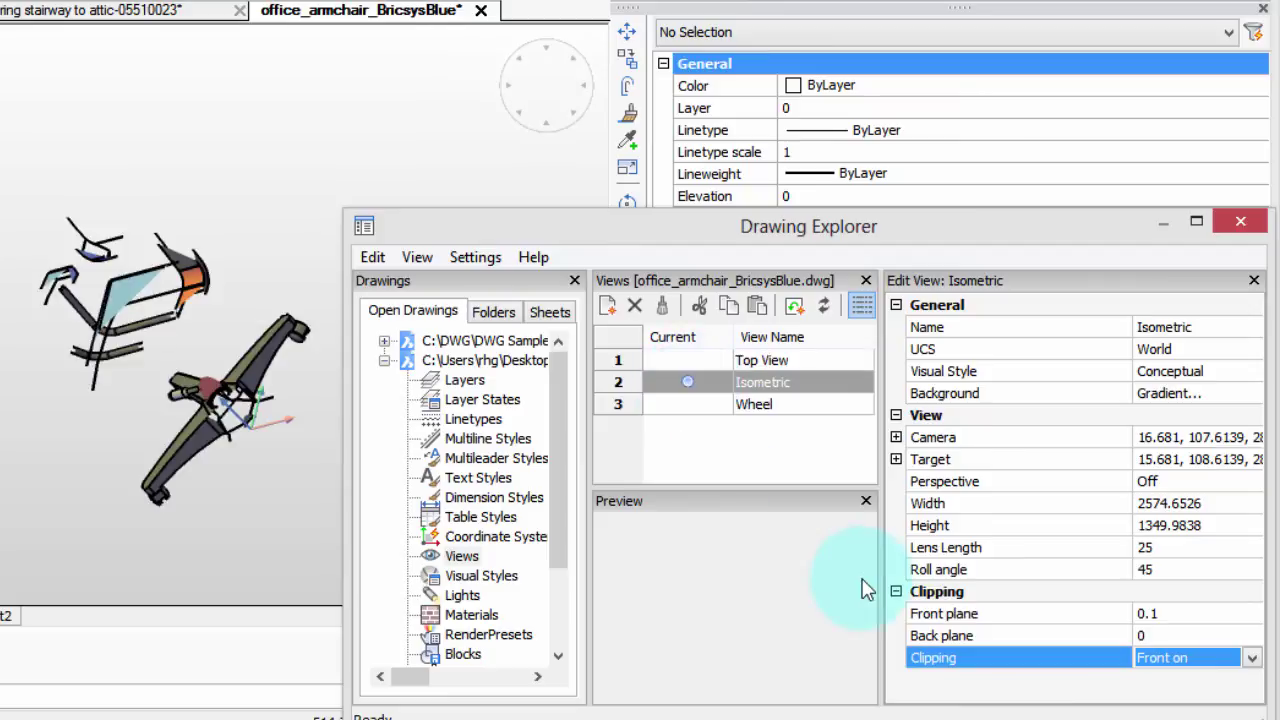